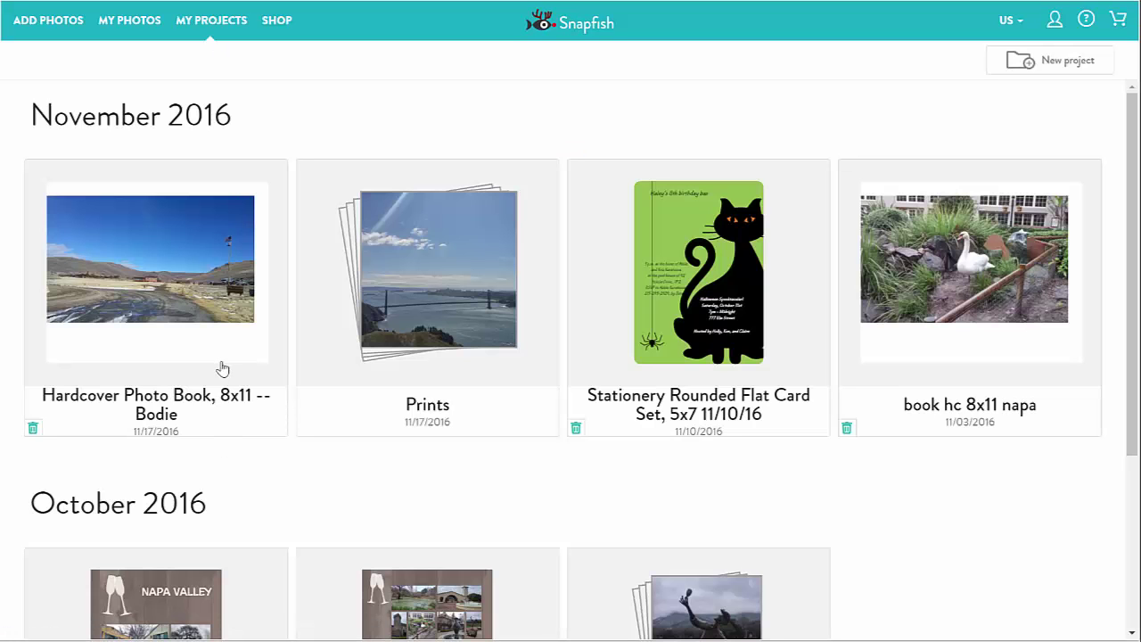
# Open the Bodie hardcover photo book and view all its pages at once
pyautogui.click(195, 301)
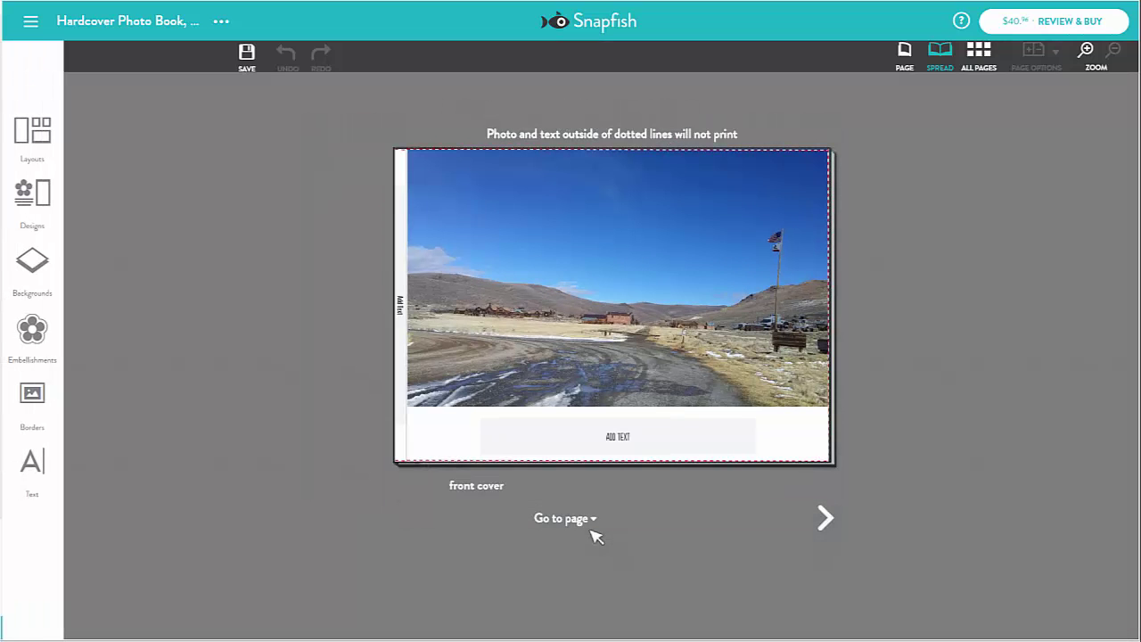
pyautogui.click(981, 54)
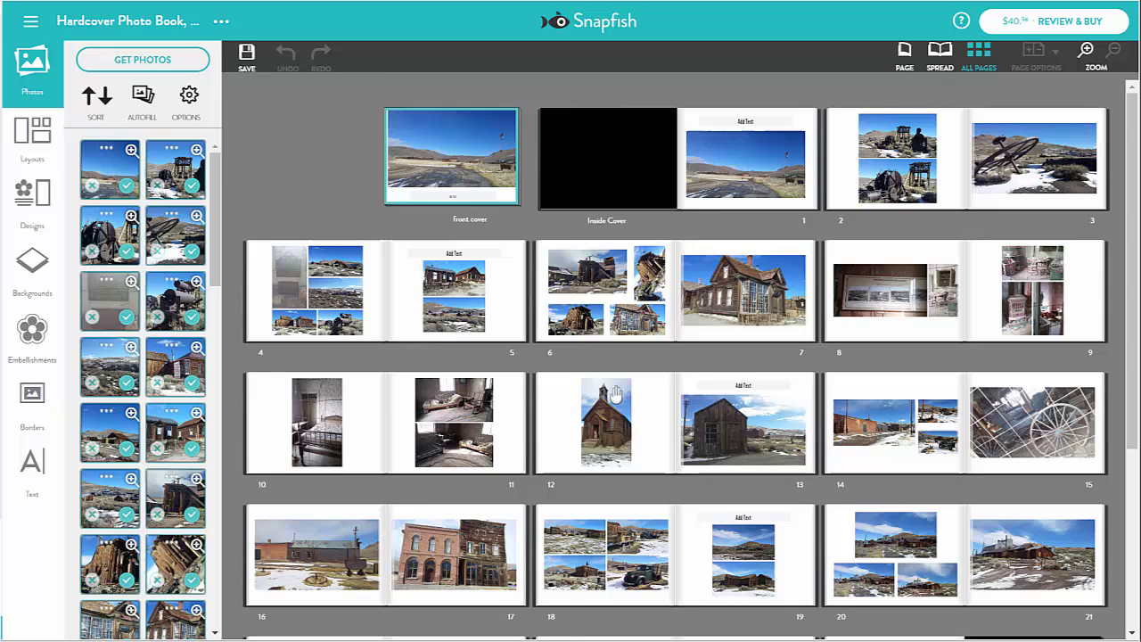
# On the pages 6–7 spread, move and enlarge the top-left wooden mill photo
pyautogui.doubleClick(614, 326)
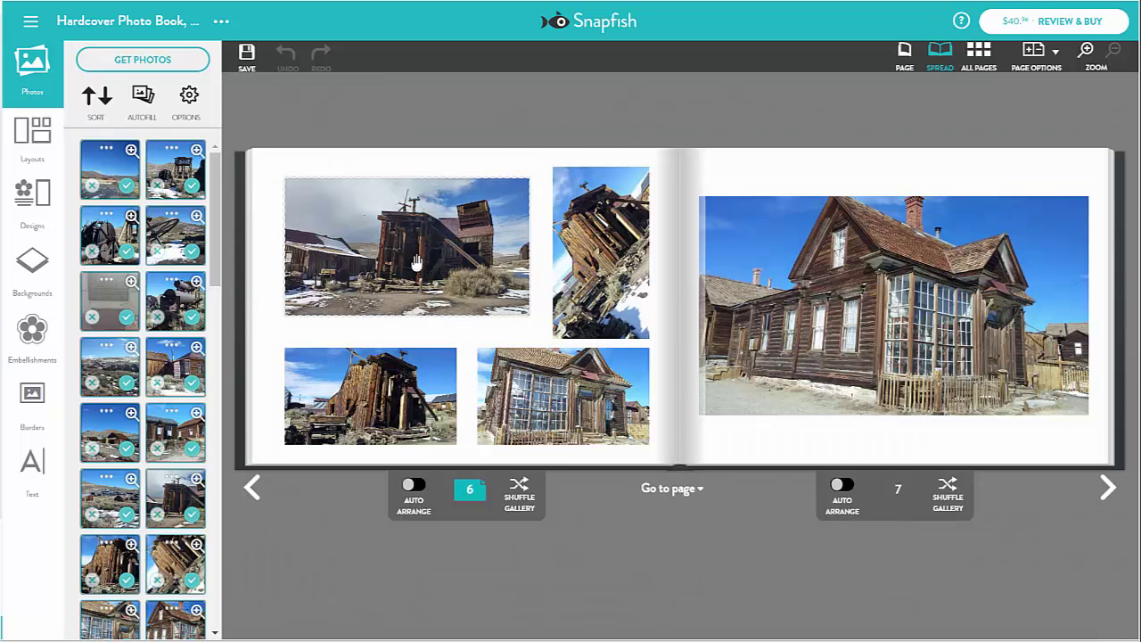
pyautogui.click(415, 261)
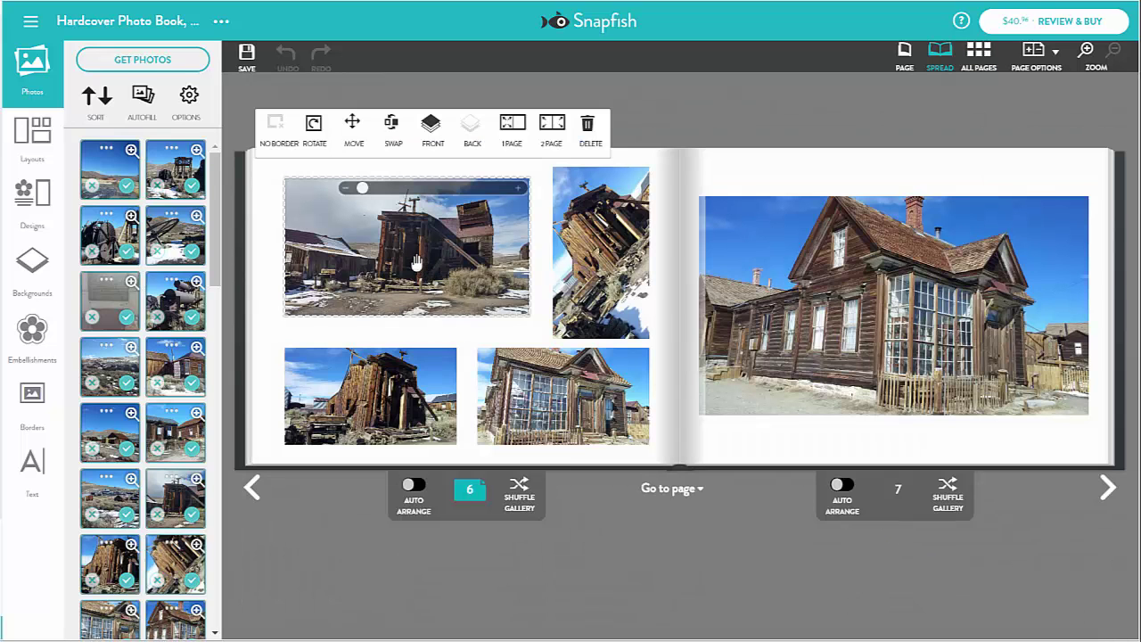
pyautogui.click(354, 129)
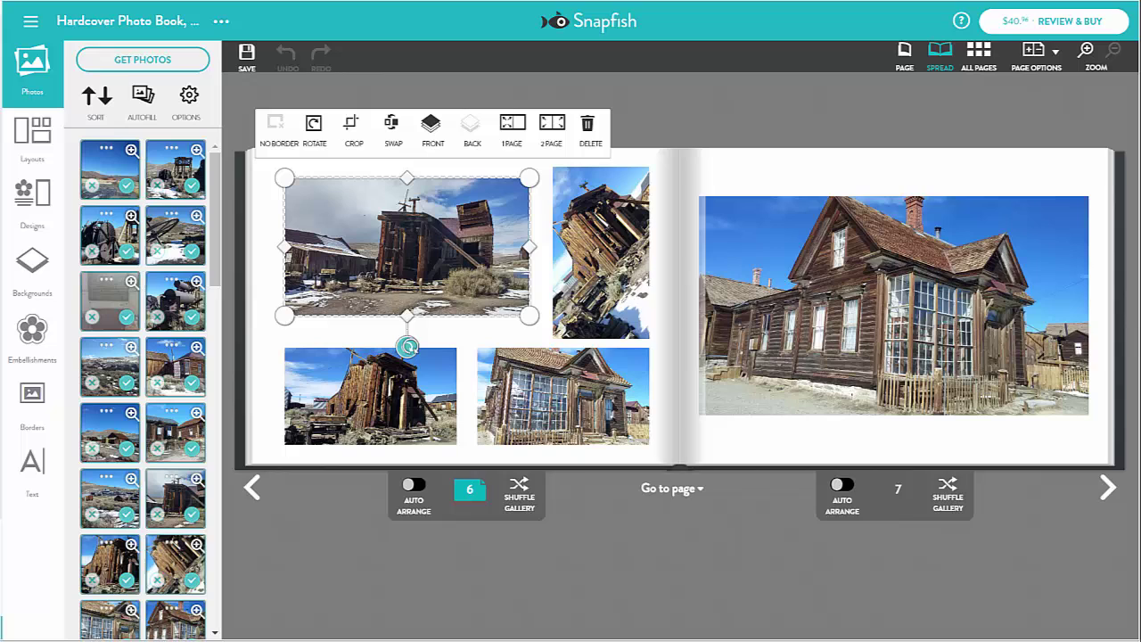
pyautogui.moveTo(380, 232); pyautogui.dragTo(382, 273)
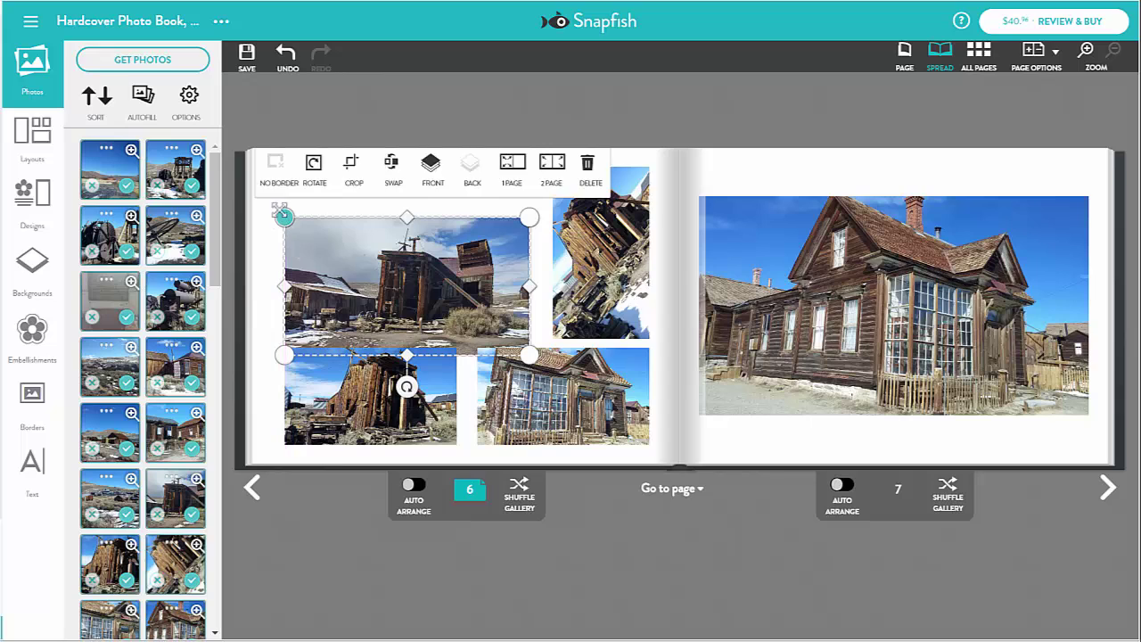
pyautogui.moveTo(282, 210); pyautogui.dragTo(269, 194)
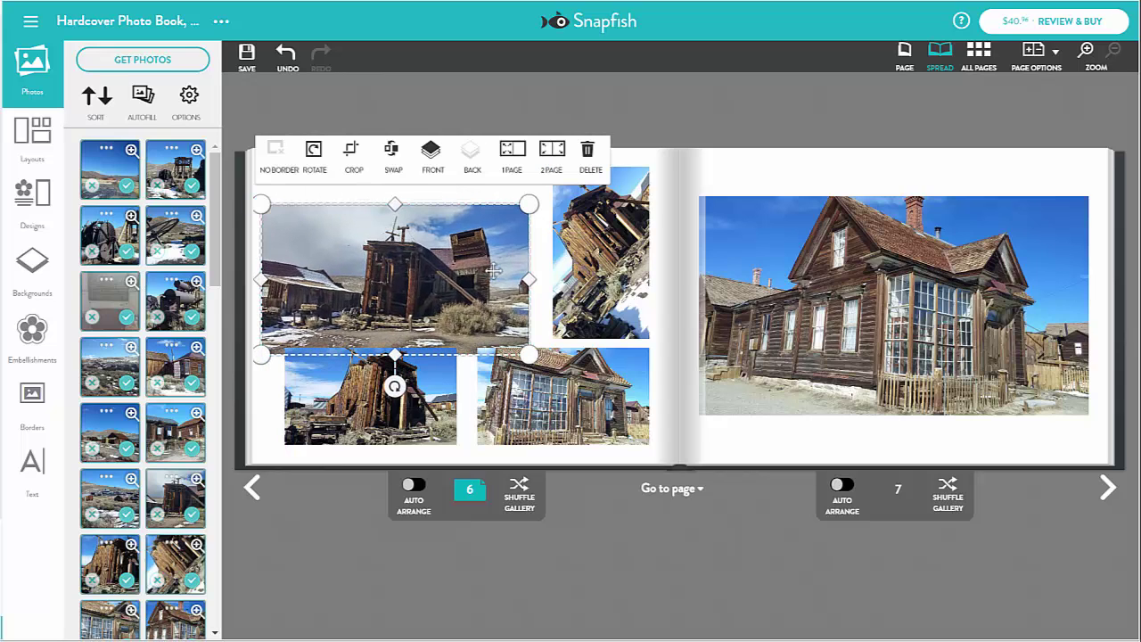
pyautogui.moveTo(530, 279); pyautogui.dragTo(499, 278)
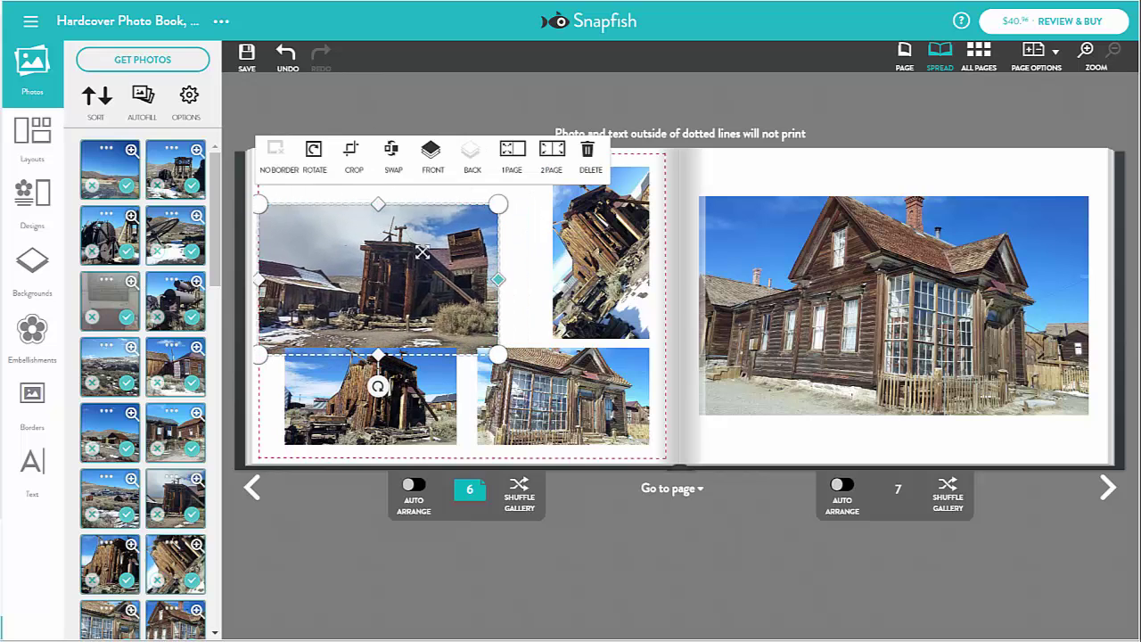
# Zoom the mill photo in within its frame and bring it to the front
pyautogui.click(353, 157)
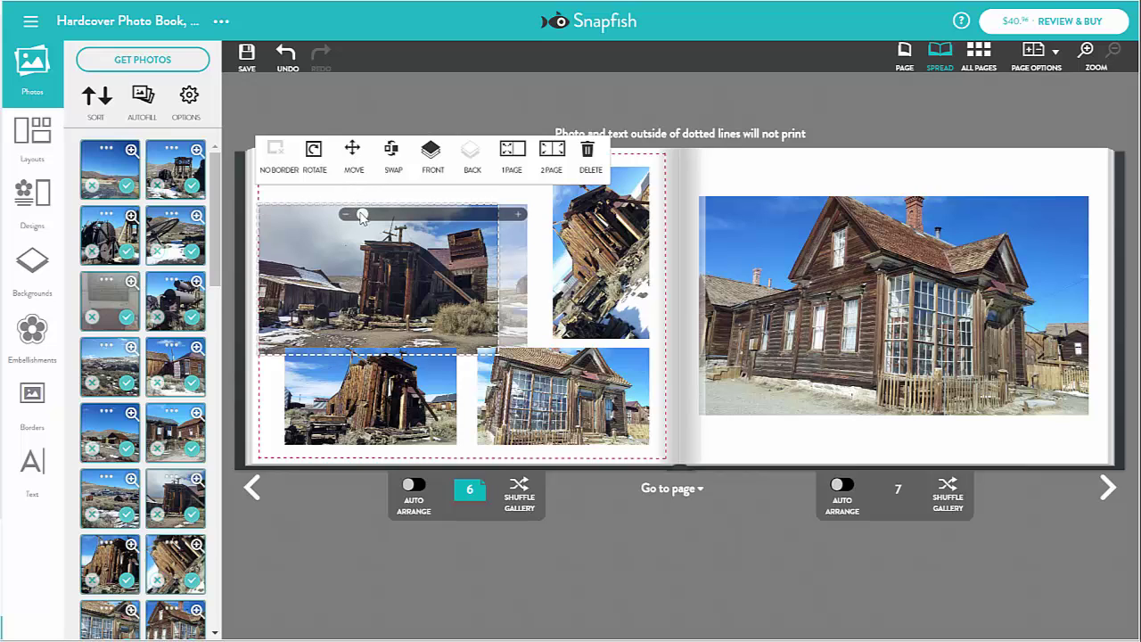
pyautogui.moveTo(362, 215); pyautogui.dragTo(377, 216)
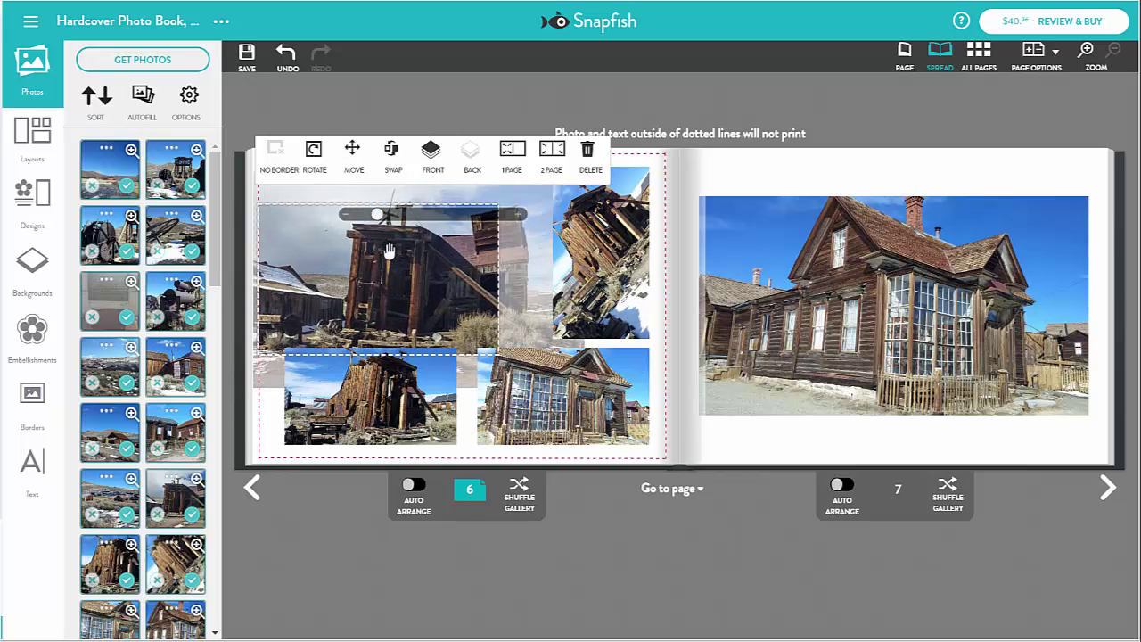
pyautogui.click(437, 154)
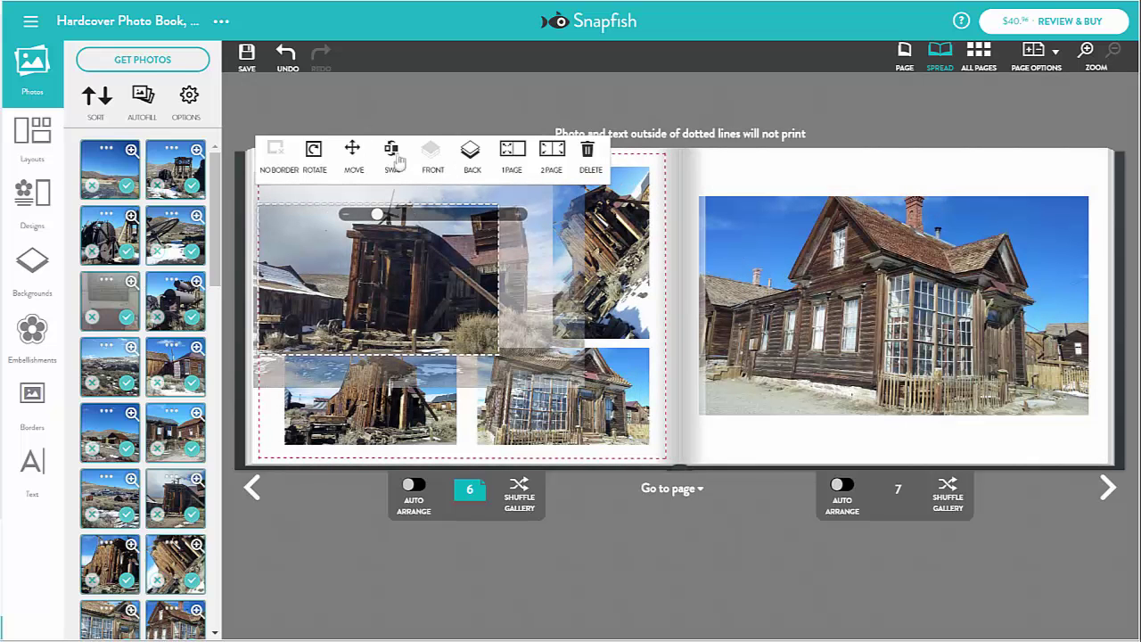
# Swap the mill and house photos, nudge the house photo, and make page 7's photo full-page
pyautogui.click(394, 153)
pyautogui.click(809, 261)
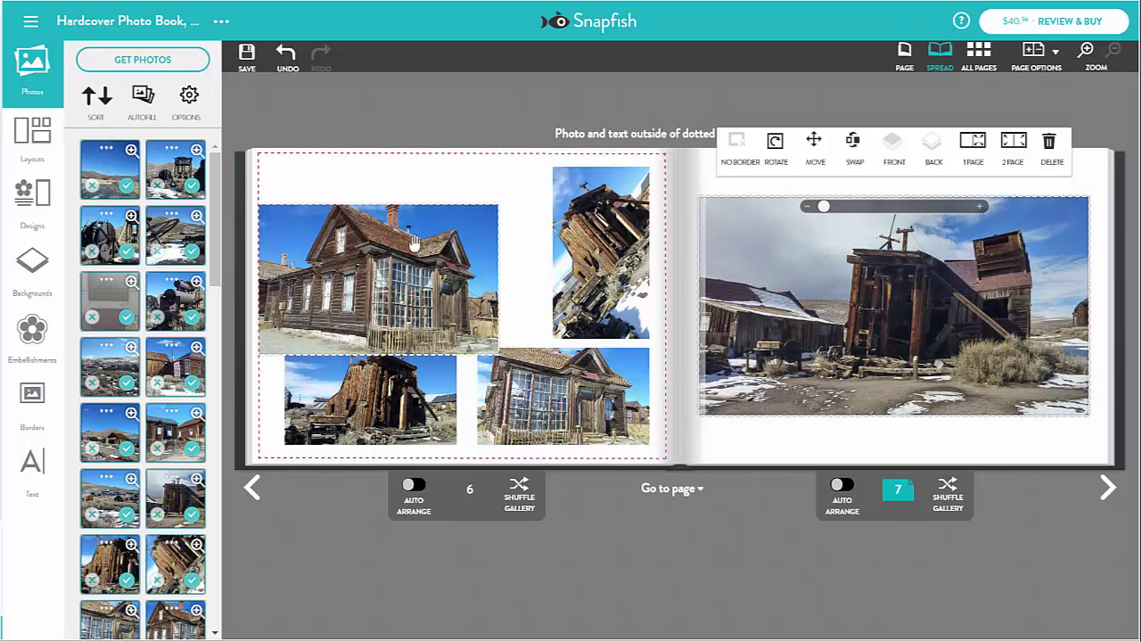
pyautogui.click(412, 240)
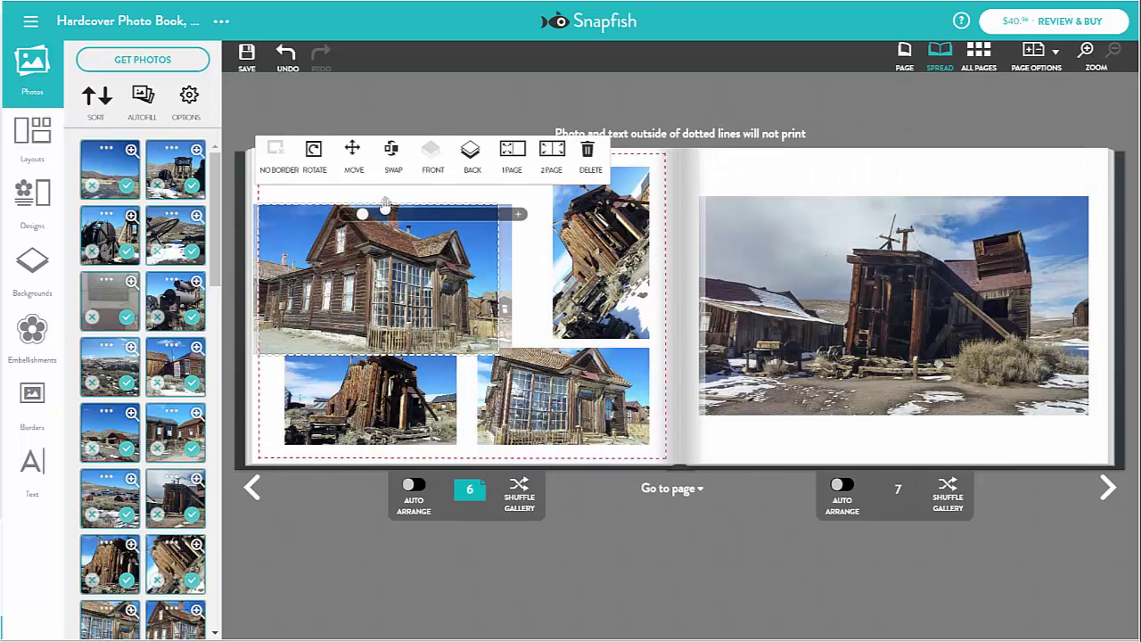
pyautogui.click(356, 165)
pyautogui.moveTo(420, 233); pyautogui.dragTo(440, 214)
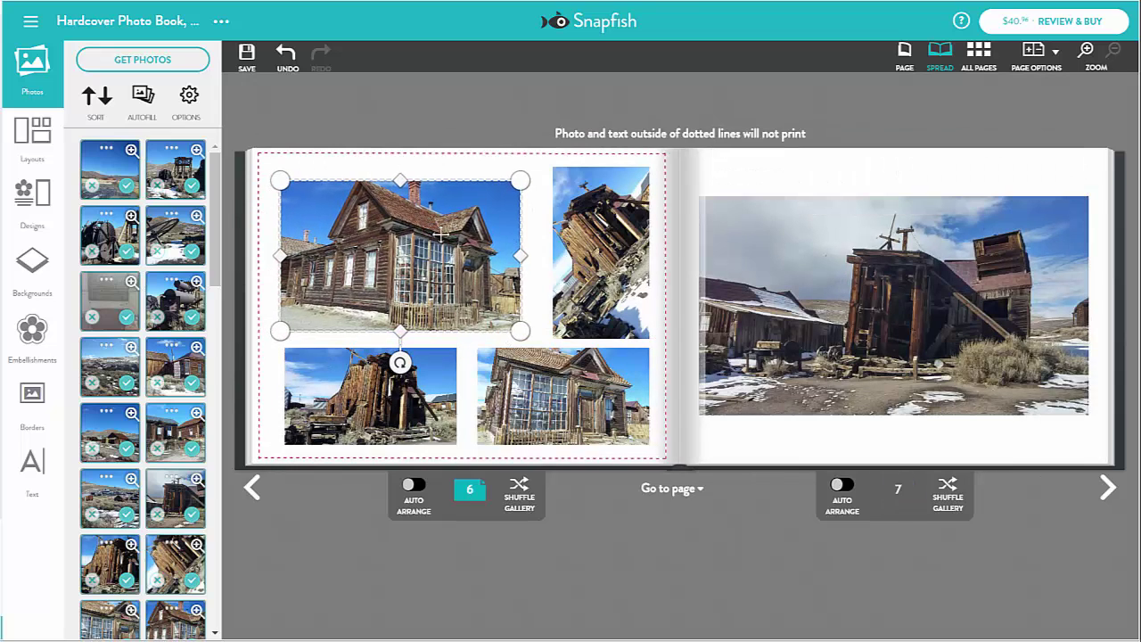
pyautogui.click(785, 266)
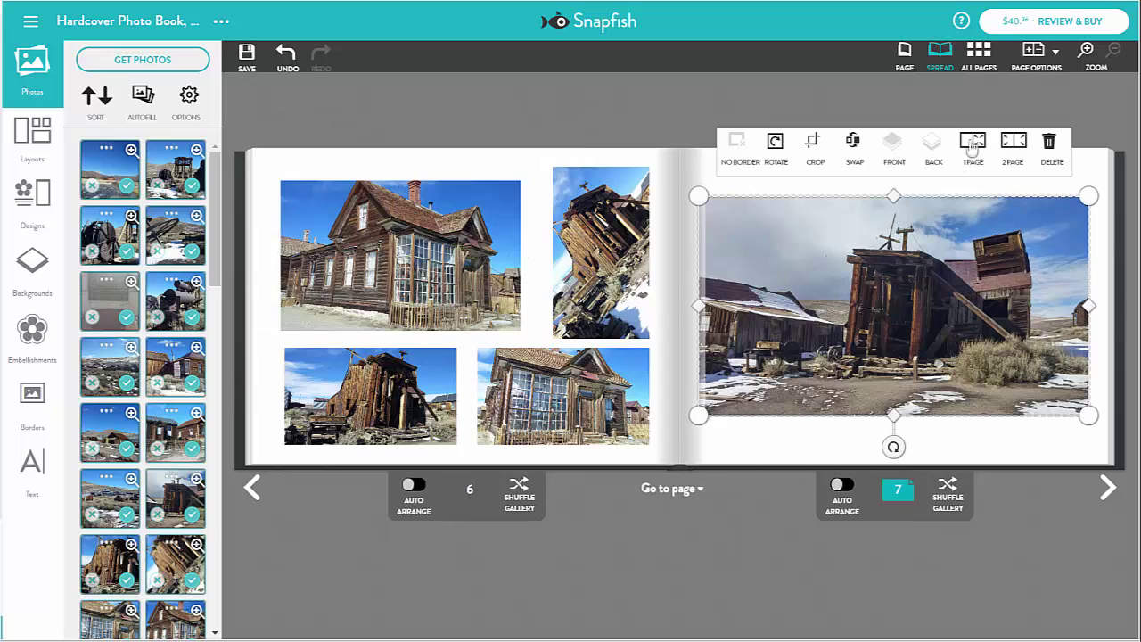
pyautogui.click(973, 148)
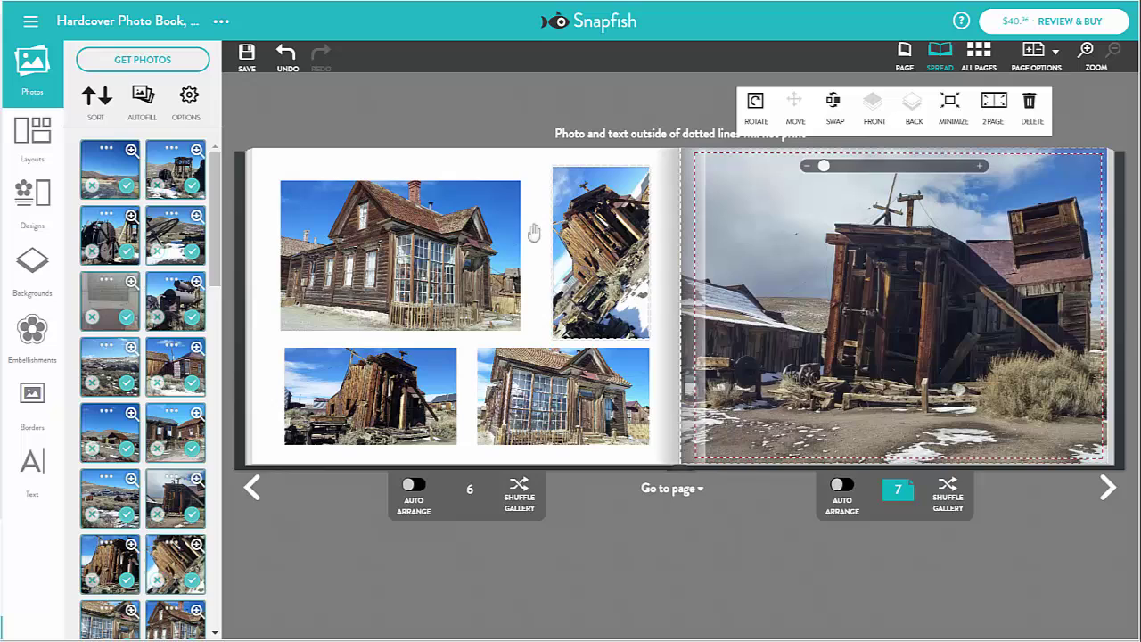
# Add a red solid-colour border to the leaning shack photo at lower left of page 6
pyautogui.click(415, 378)
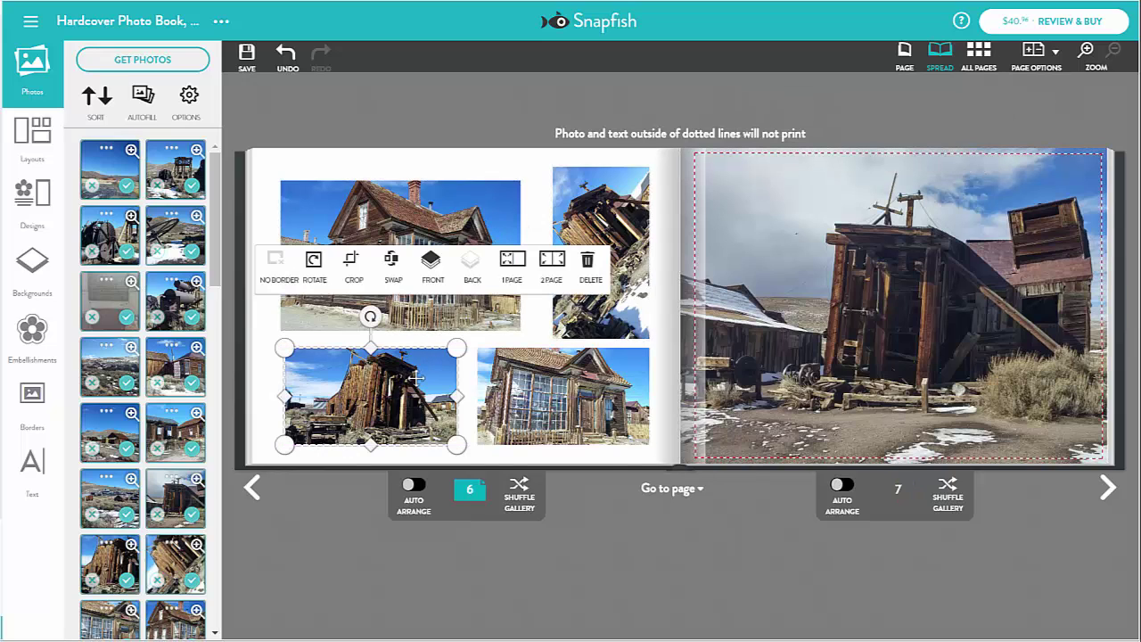
pyautogui.click(32, 394)
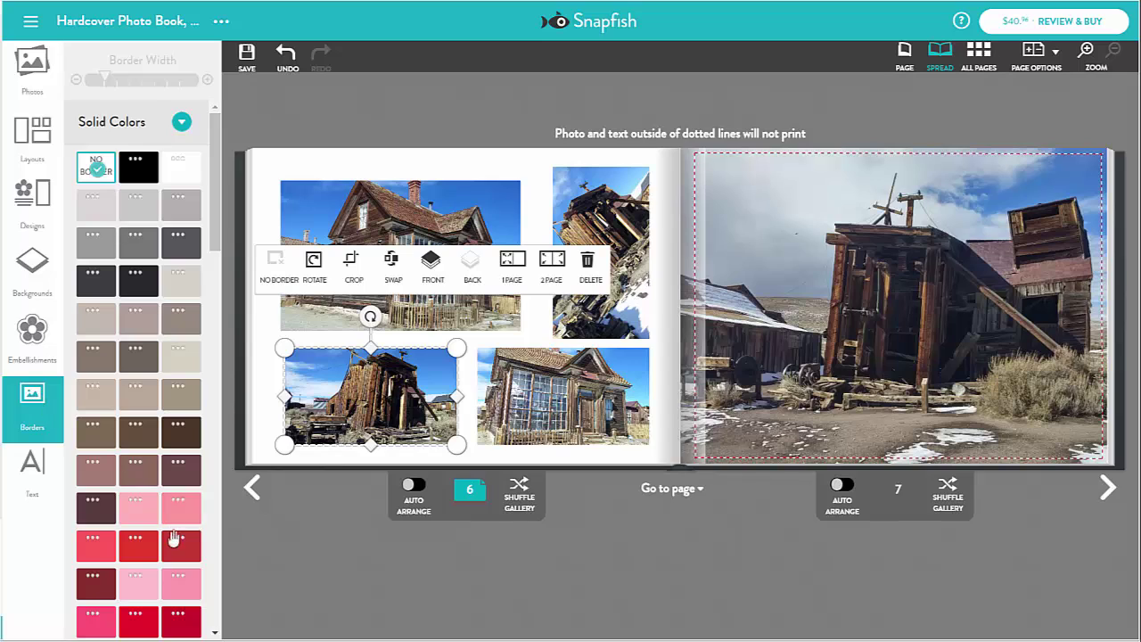
pyautogui.click(139, 620)
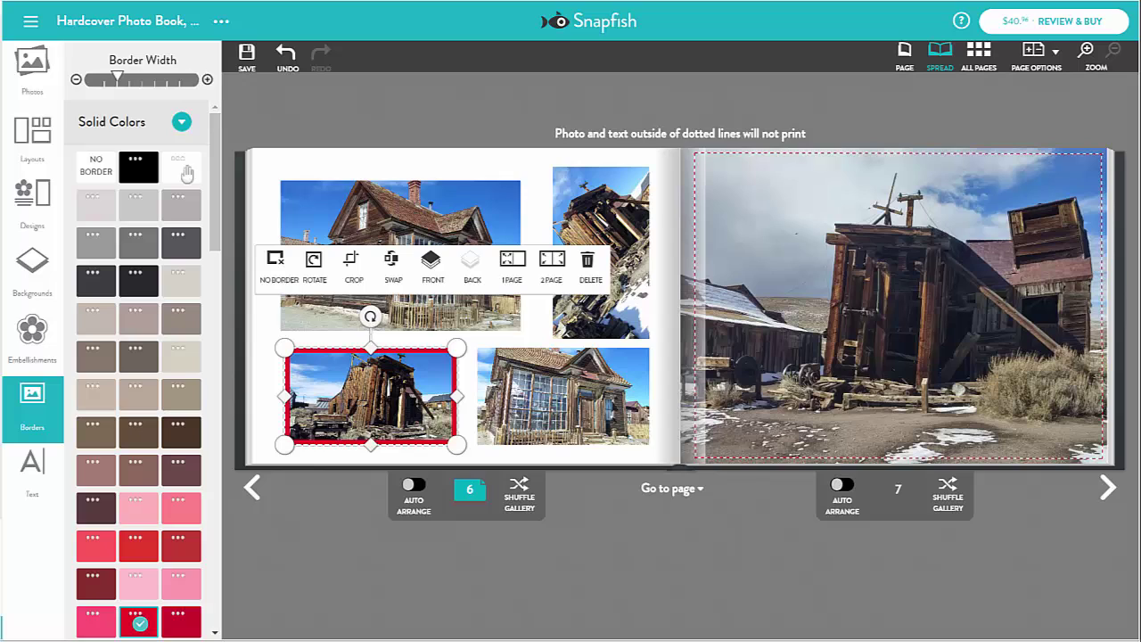
pyautogui.moveTo(366, 384)
pyautogui.mouseDown()
pyautogui.moveTo(379, 382)
pyautogui.moveTo(363, 389)
pyautogui.moveTo(368, 378)
pyautogui.mouseUp()
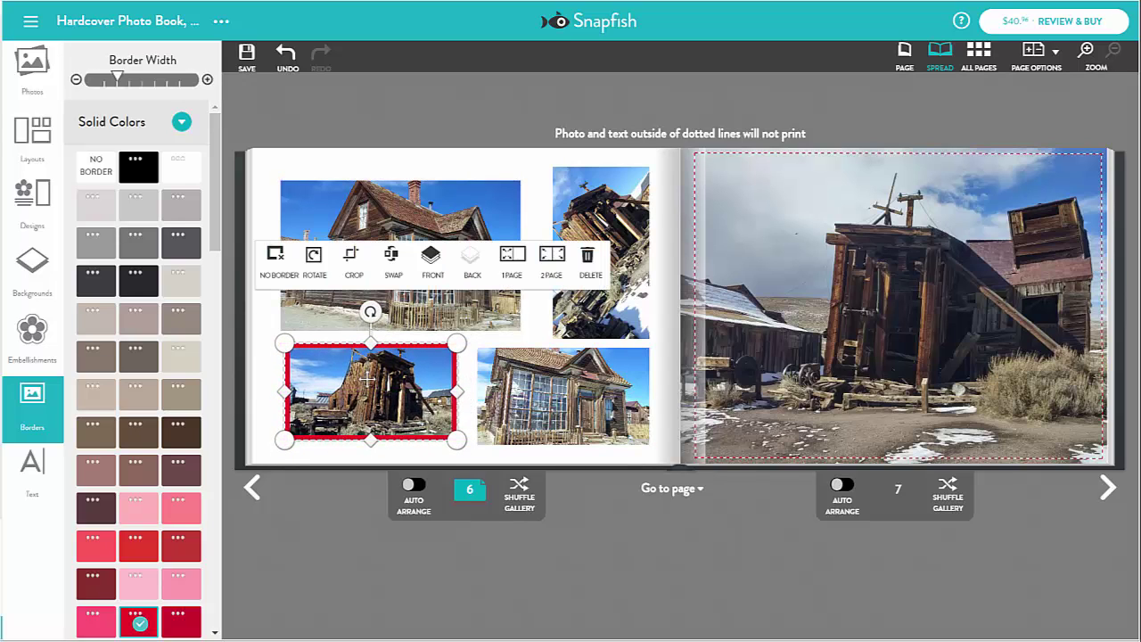
# Delete the tilted top-right photo and its leftover empty frame from page 6
pyautogui.click(624, 207)
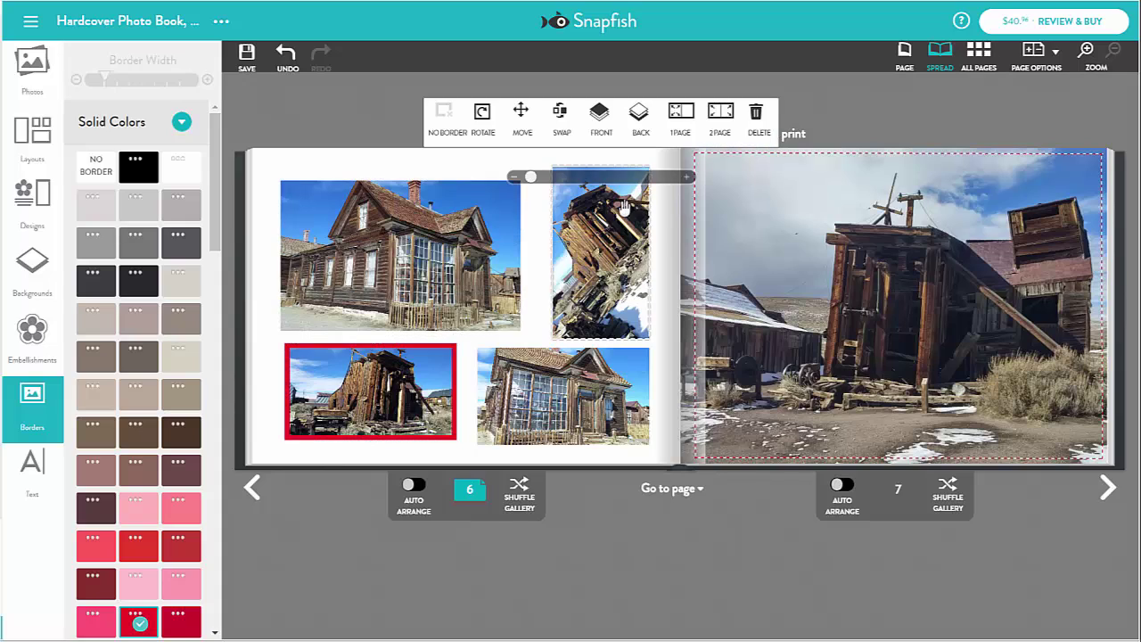
pyautogui.click(756, 123)
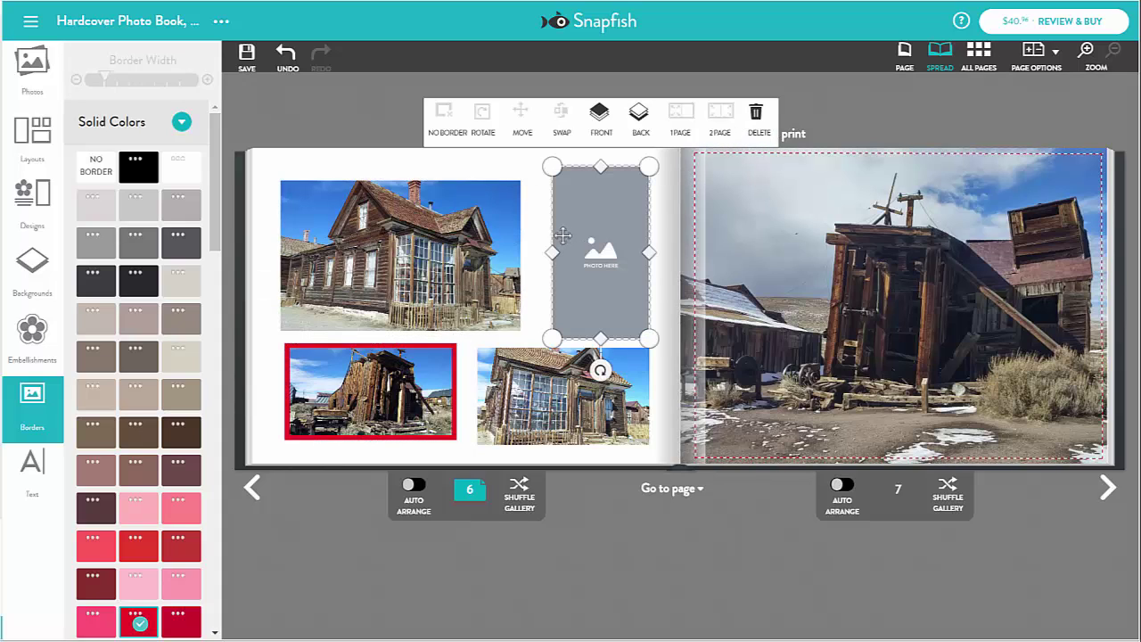
pyautogui.click(755, 123)
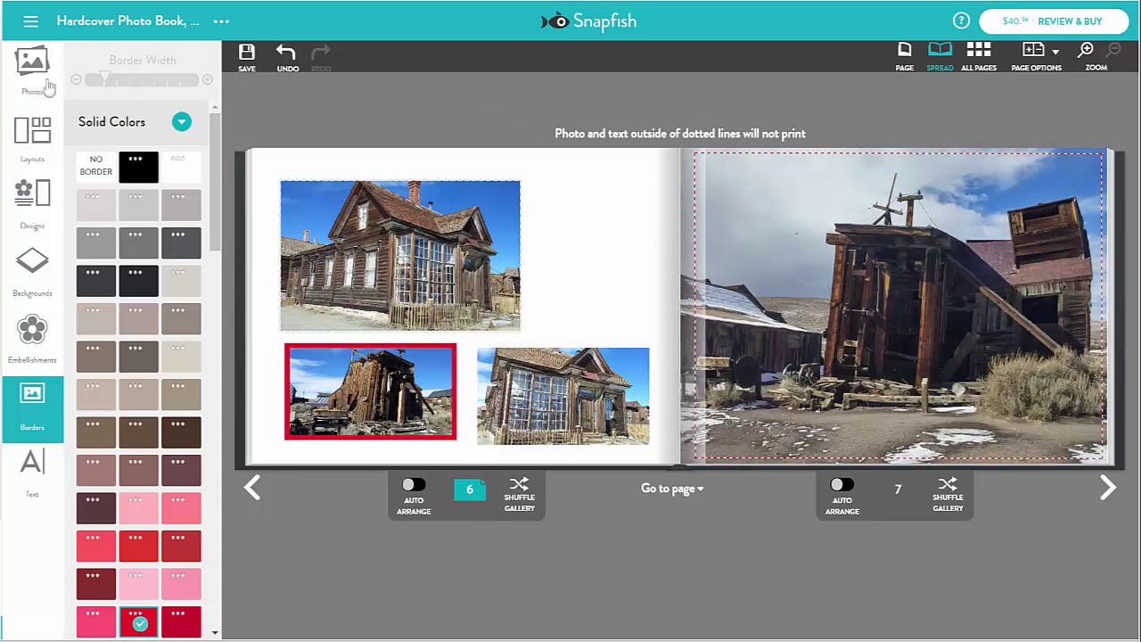
pyautogui.click(40, 71)
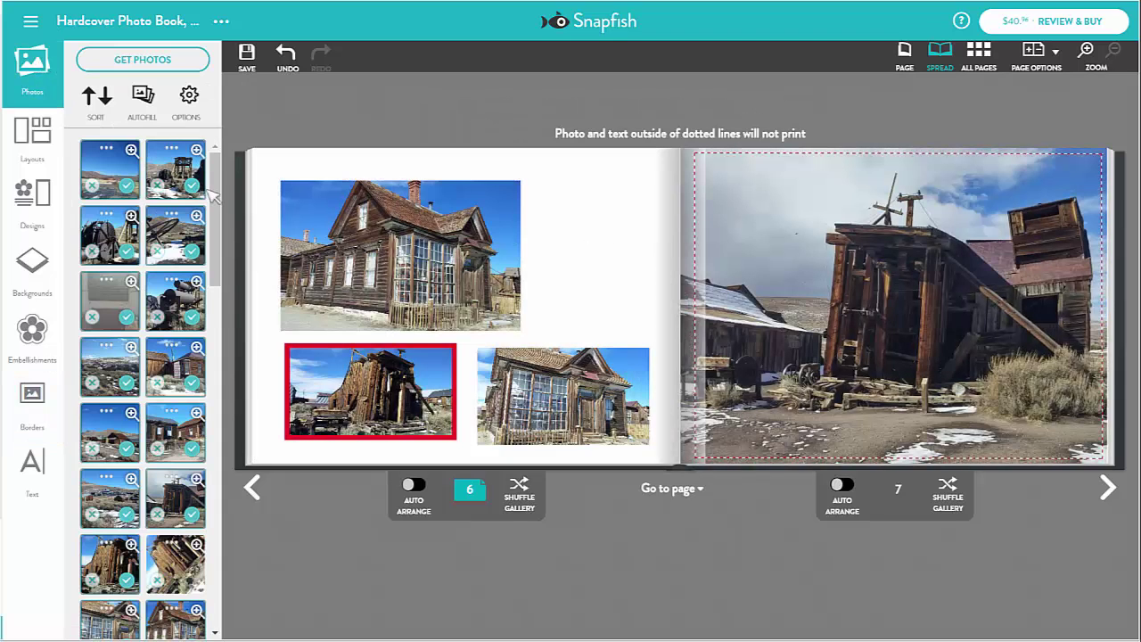
pyautogui.moveTo(216, 191); pyautogui.dragTo(225, 225)
pyautogui.scroll(-3, 225, 225)
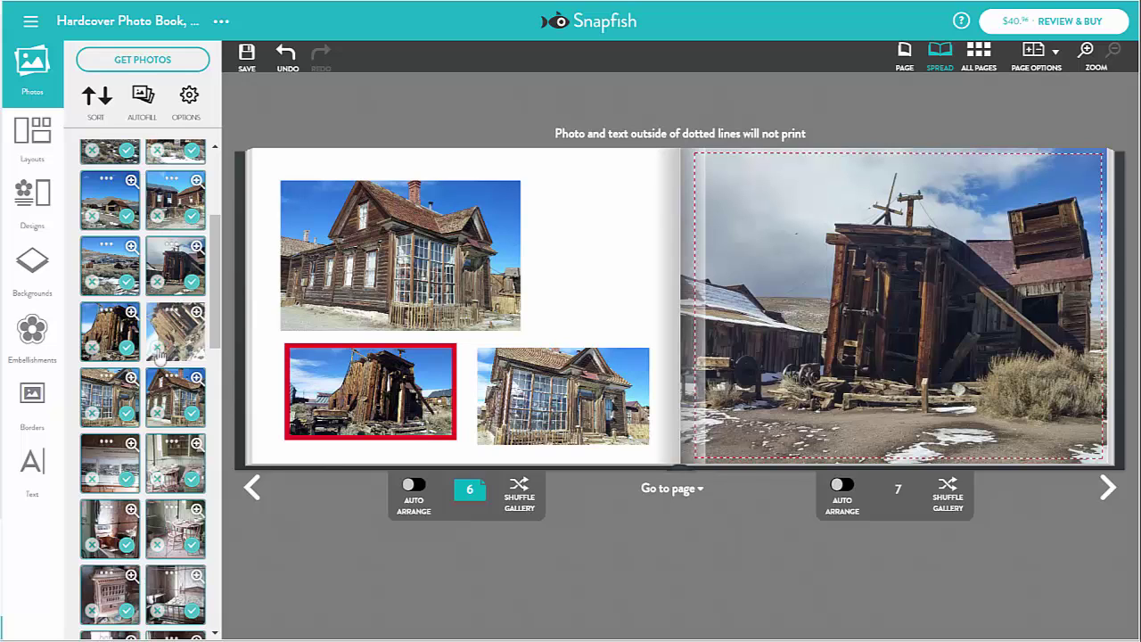
# Apply the first 2x2 grid from the 4+ Photo layouts to page 6
pyautogui.click(26, 140)
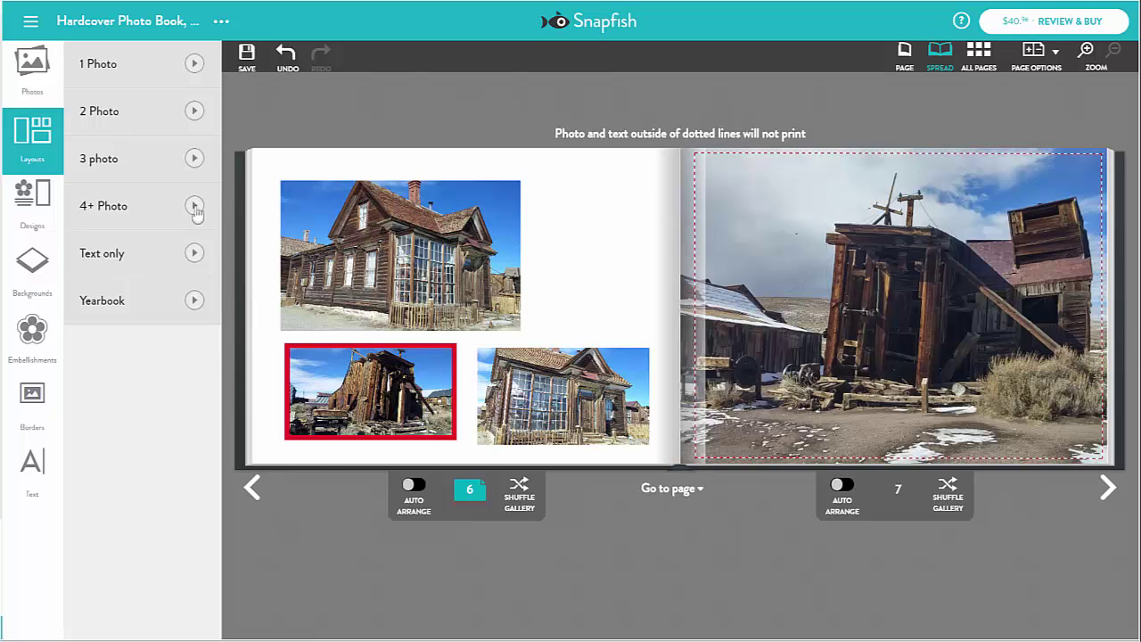
pyautogui.click(194, 206)
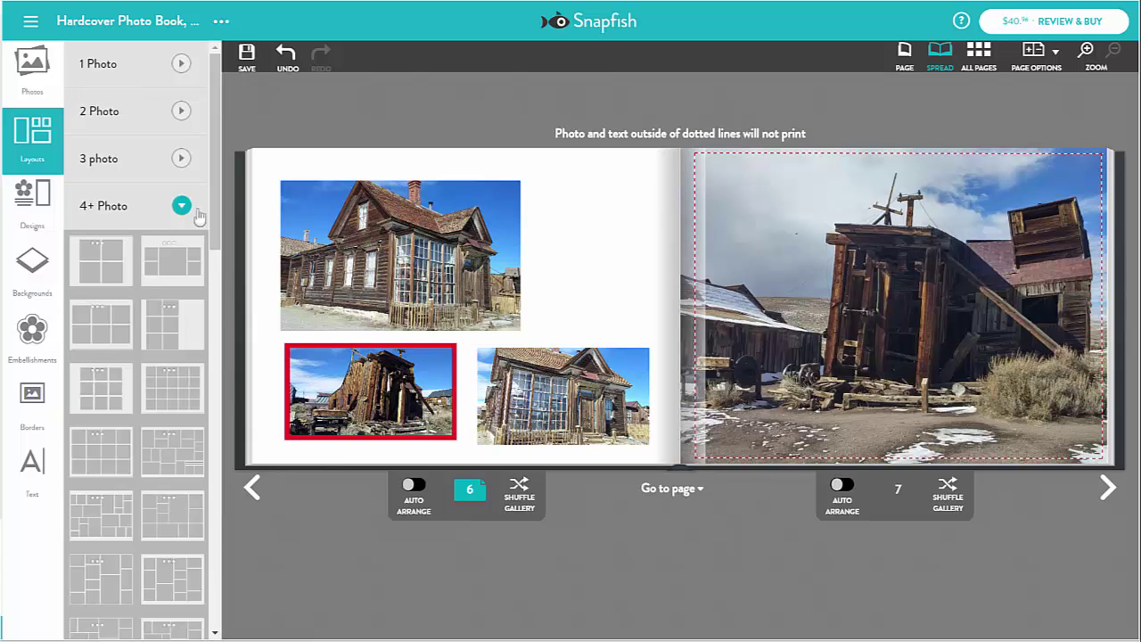
pyautogui.click(103, 259)
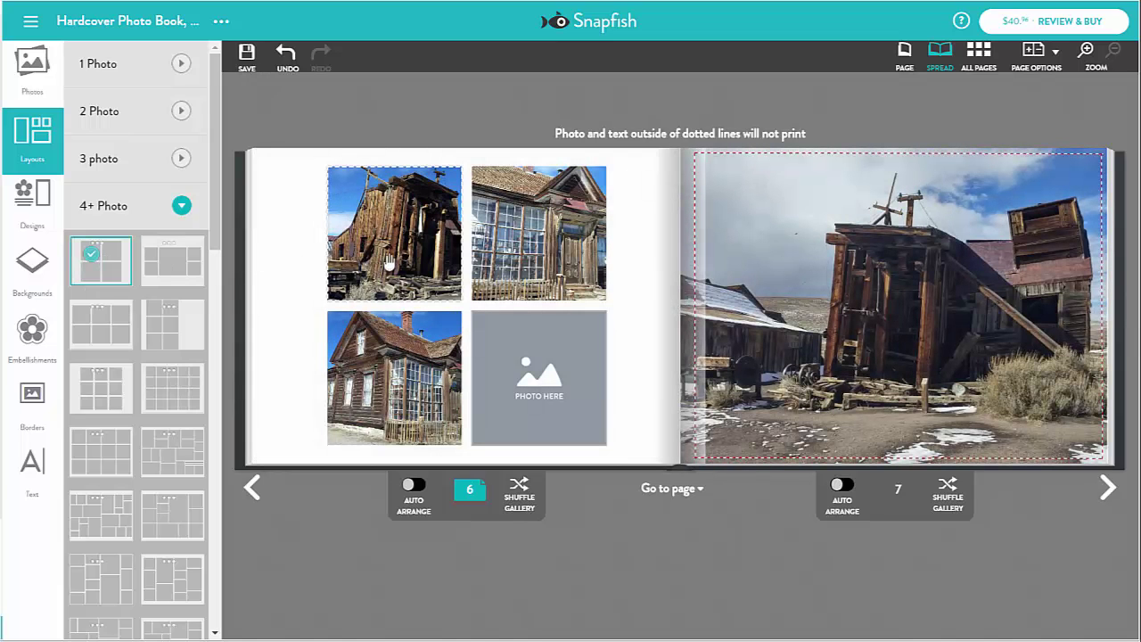
# Drag the distant-buildings photo into the empty fourth slot on page 6
pyautogui.click(30, 71)
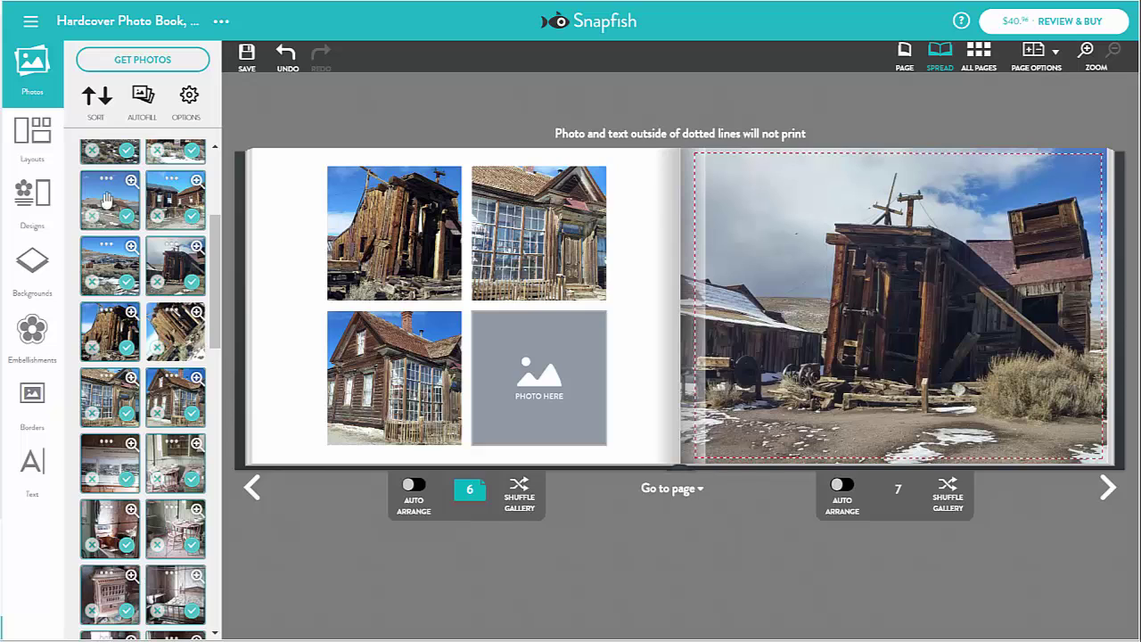
pyautogui.moveTo(104, 214); pyautogui.dragTo(565, 394)
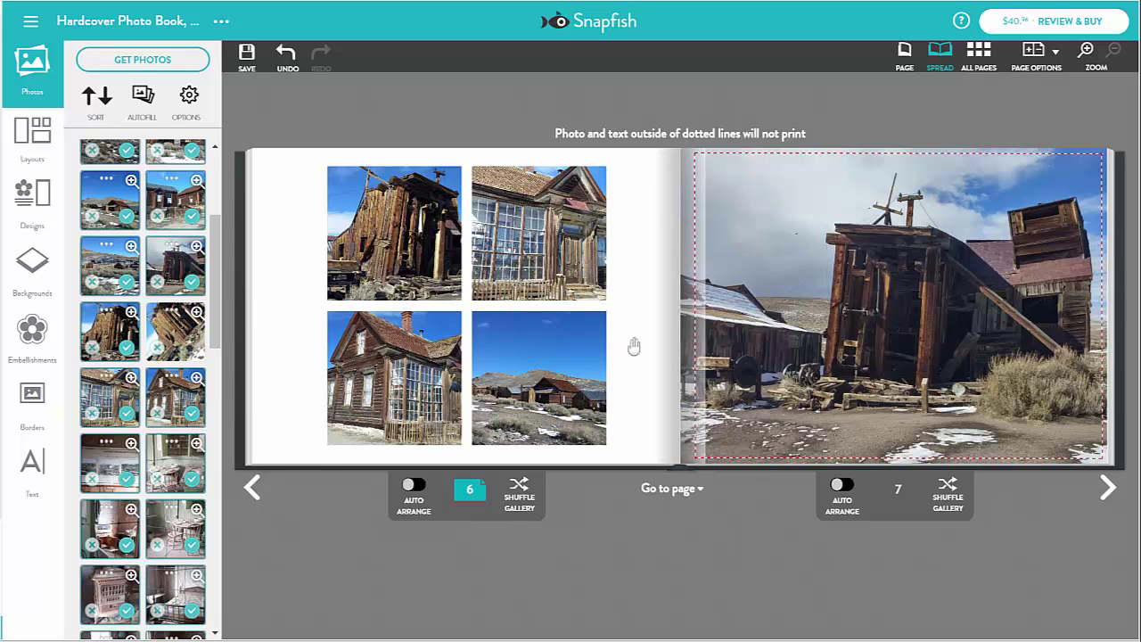
# On the pages 4–5 spread, apply the orange watercolor background to the left page
pyautogui.click(253, 488)
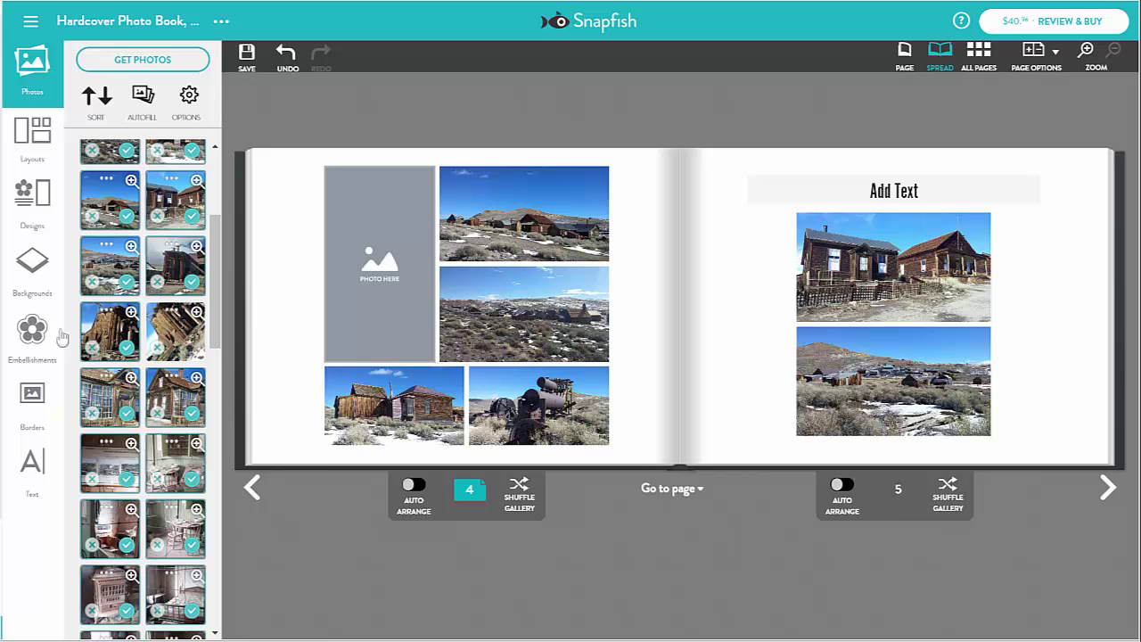
pyautogui.click(29, 264)
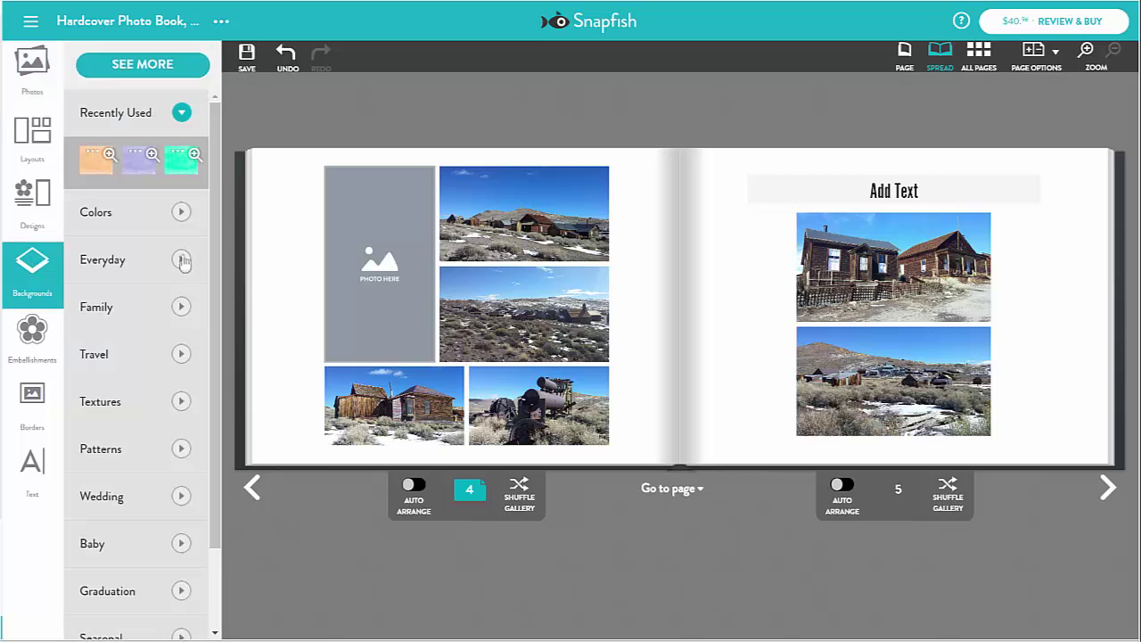
pyautogui.click(180, 261)
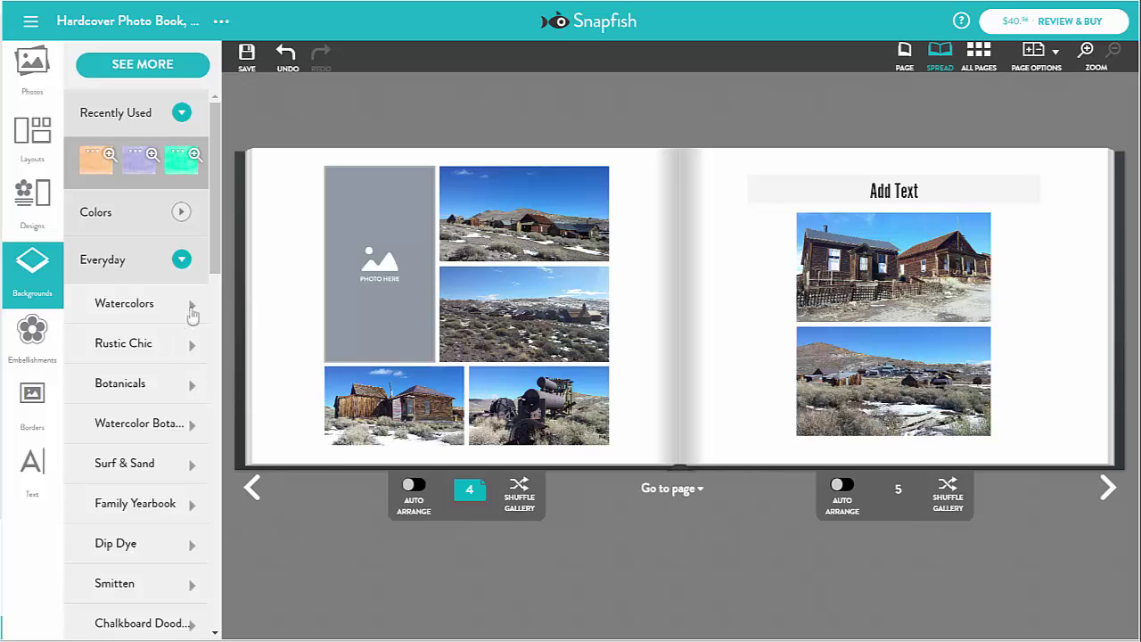
pyautogui.click(192, 307)
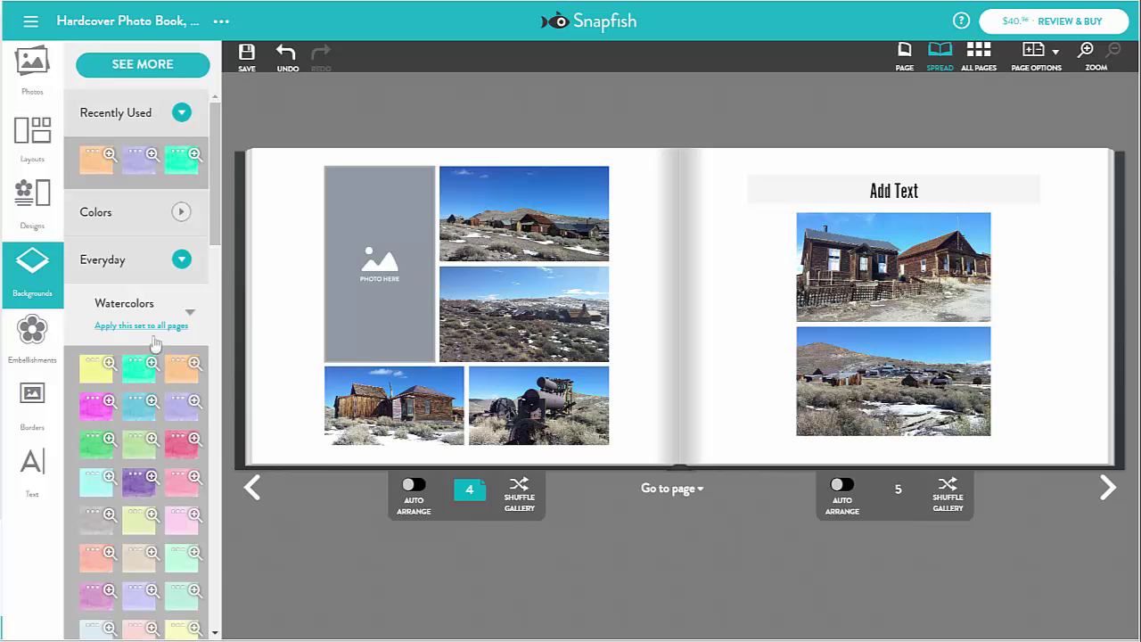
pyautogui.scroll(-3, 154, 344)
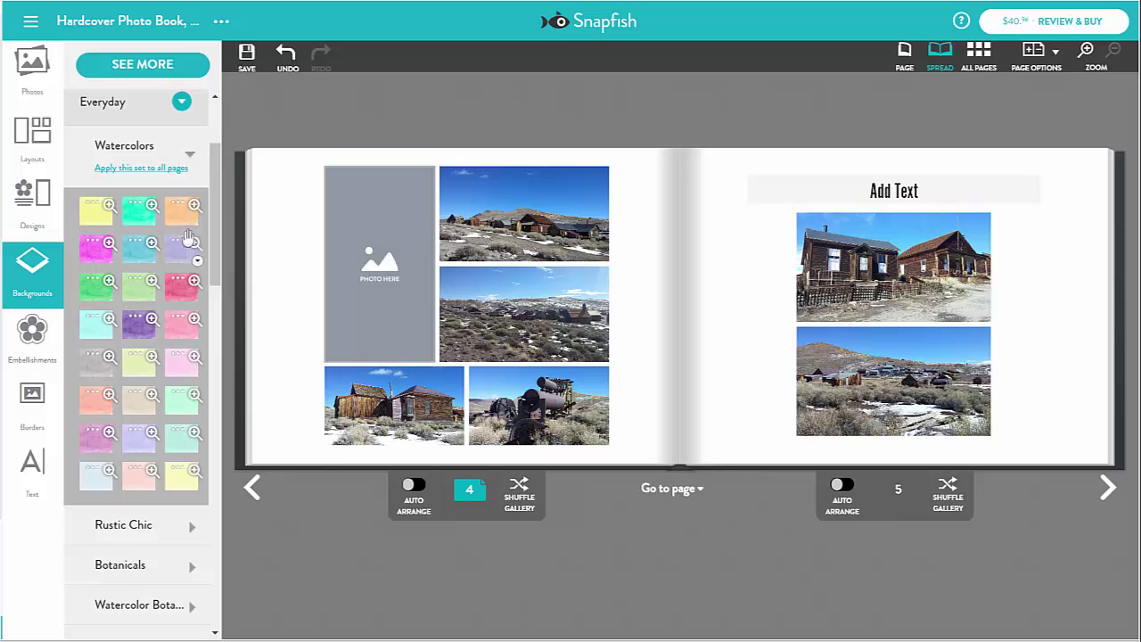
pyautogui.click(197, 225)
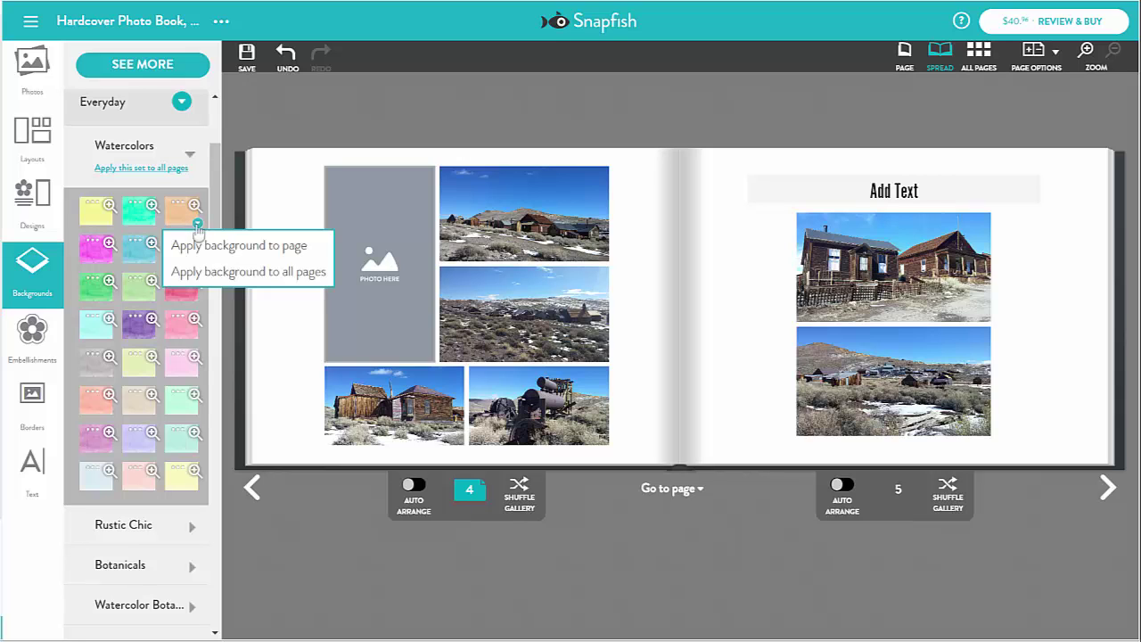
pyautogui.click(247, 251)
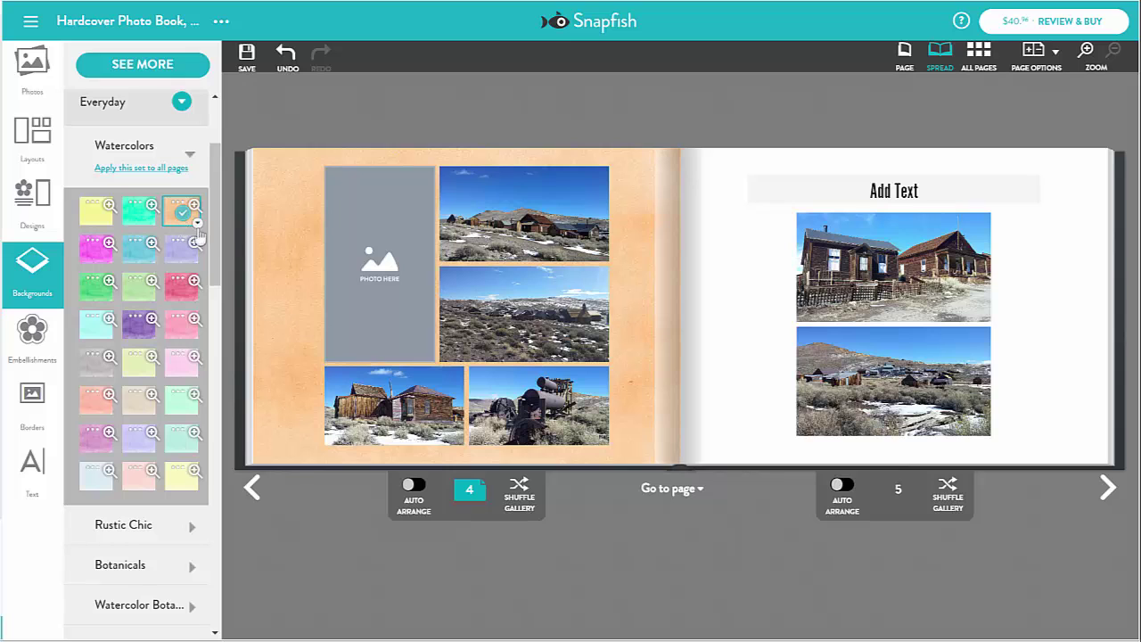
# Apply the lavender watercolor background to all pages of the book
pyautogui.click(197, 260)
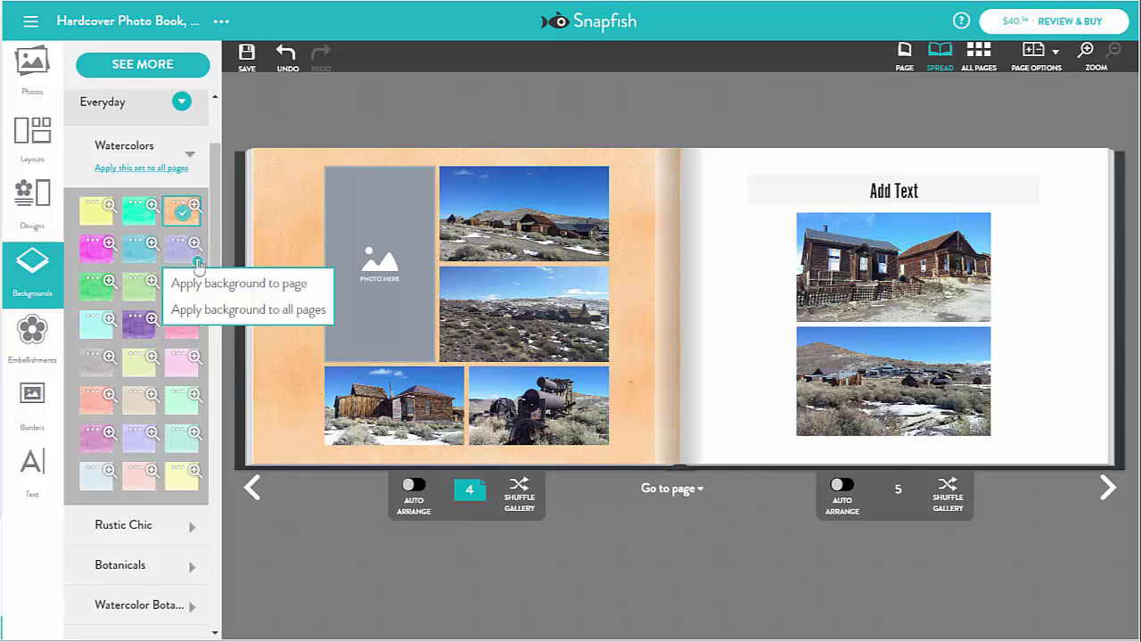
pyautogui.click(230, 311)
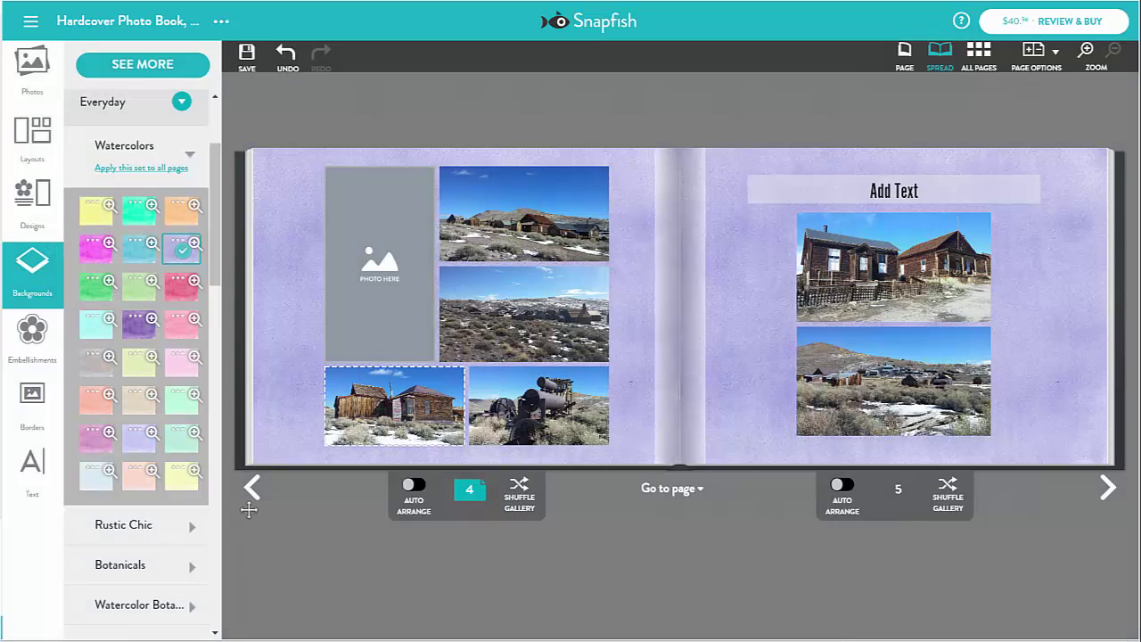
pyautogui.click(250, 510)
# Apply the full Watercolors set across all pages and page through to spread 6–7
pyautogui.click(252, 492)
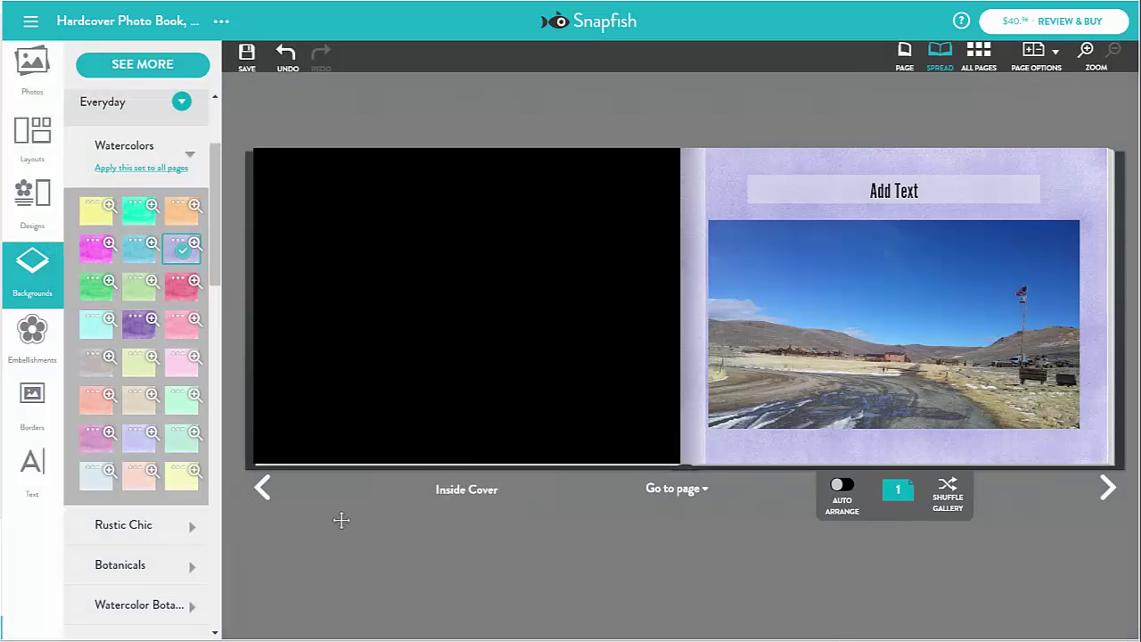
pyautogui.click(148, 169)
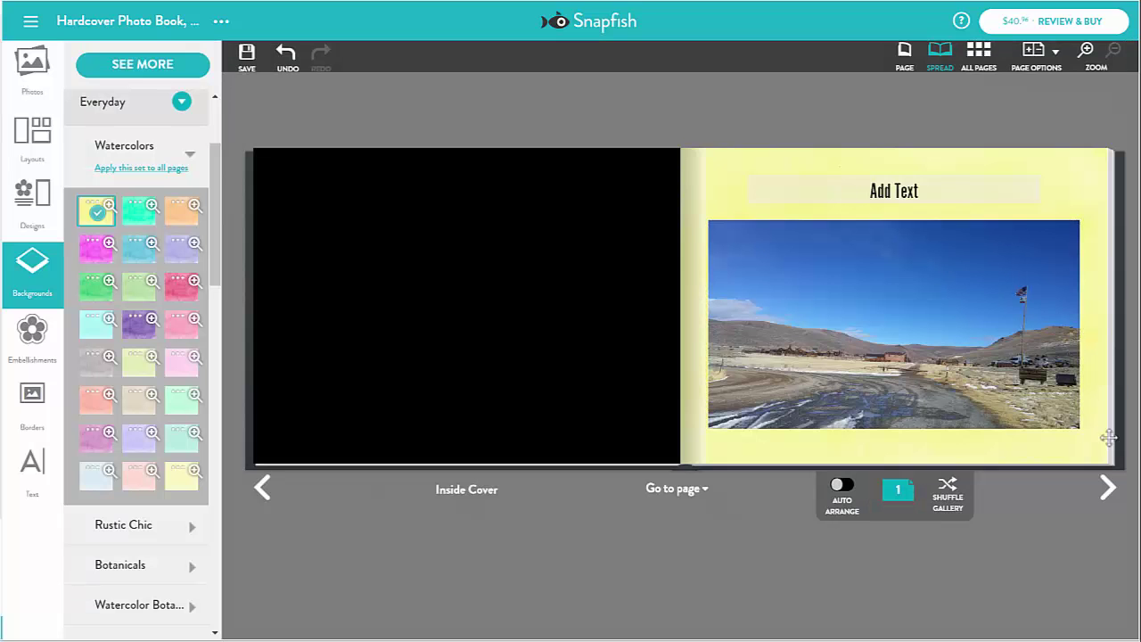
pyautogui.click(1109, 487)
pyautogui.click(1109, 489)
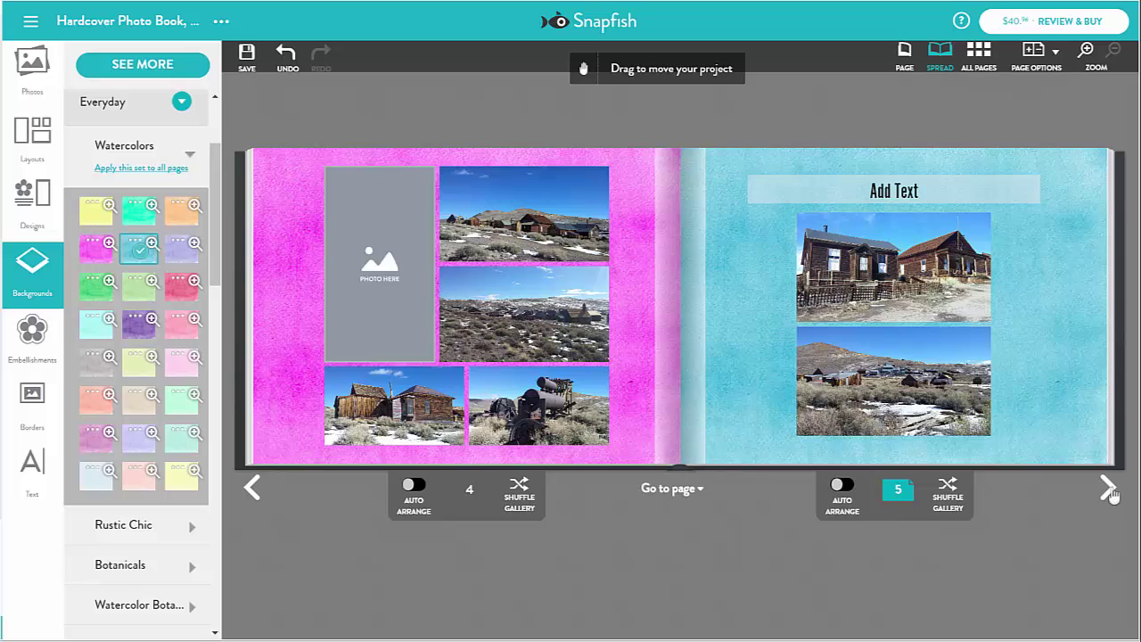
pyautogui.click(1108, 488)
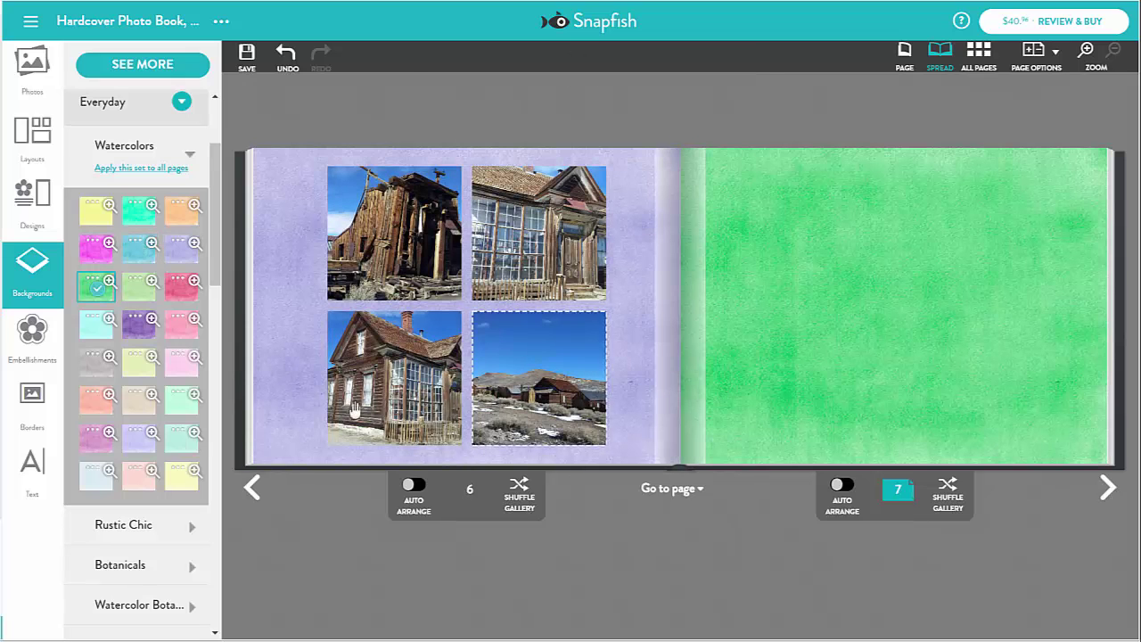
pyautogui.click(37, 207)
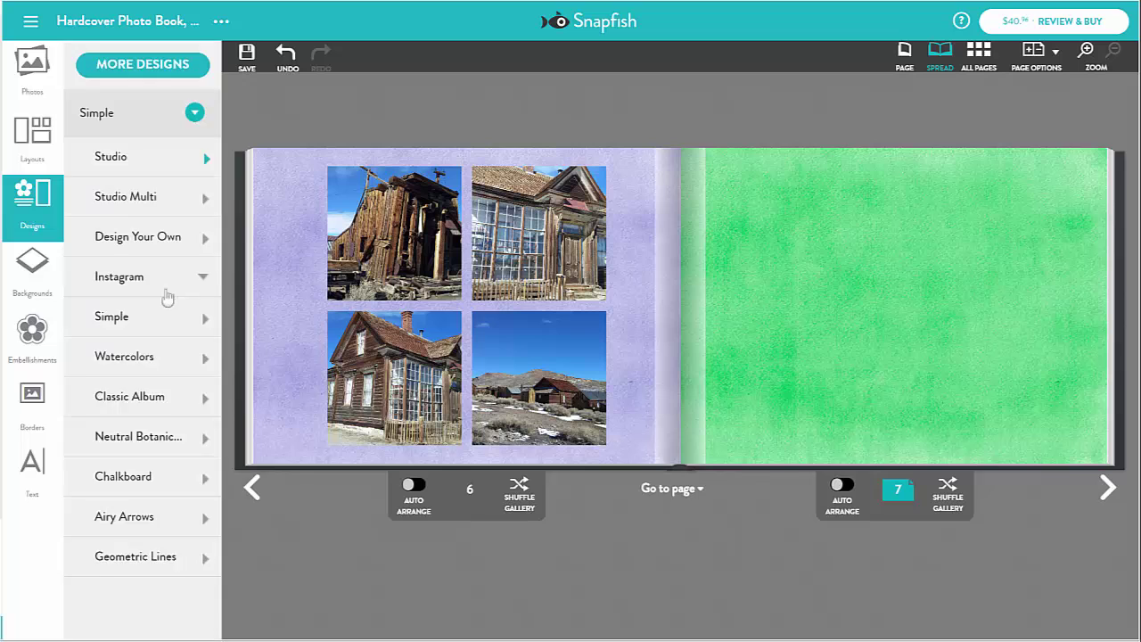
# Choose a collage design from the Instagram design themes
pyautogui.click(163, 284)
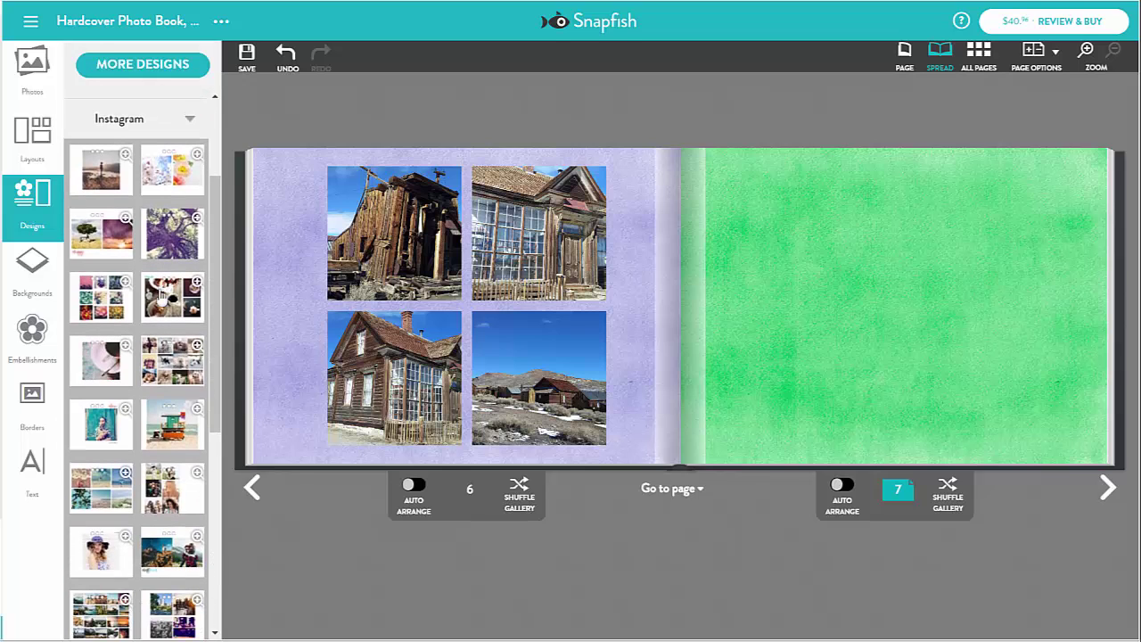
pyautogui.moveTo(198, 350)
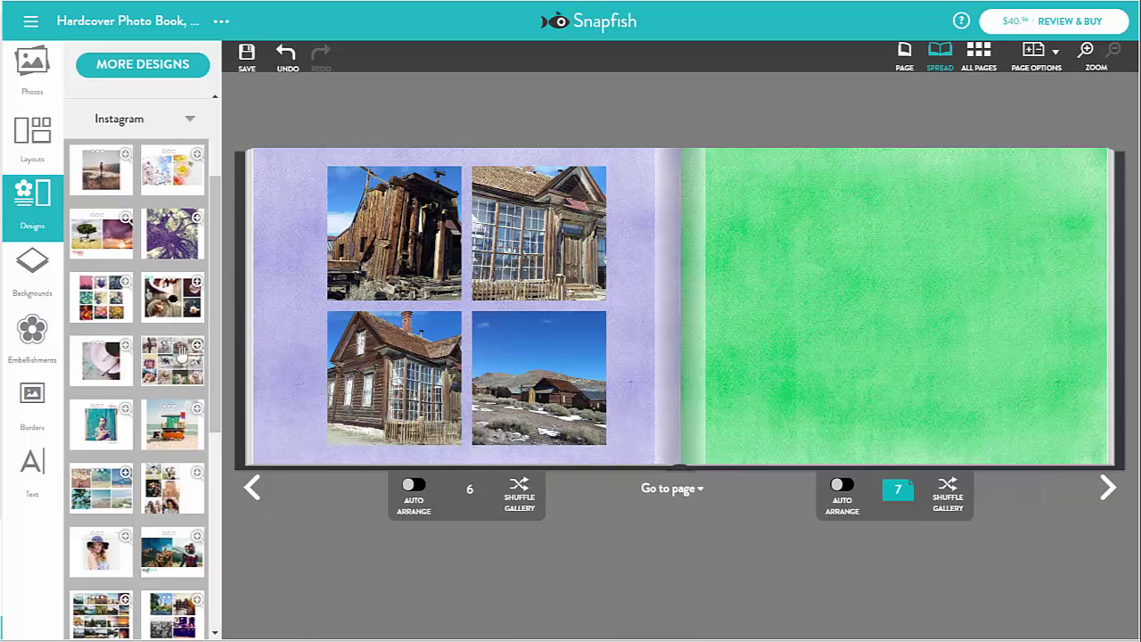
pyautogui.click(101, 308)
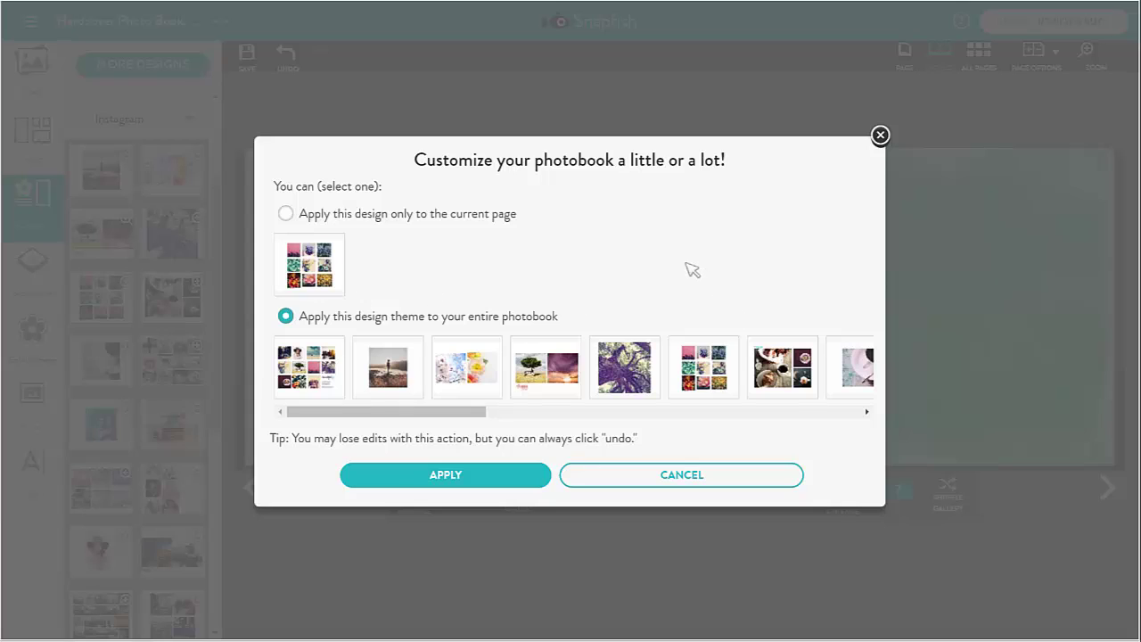
pyautogui.click(285, 216)
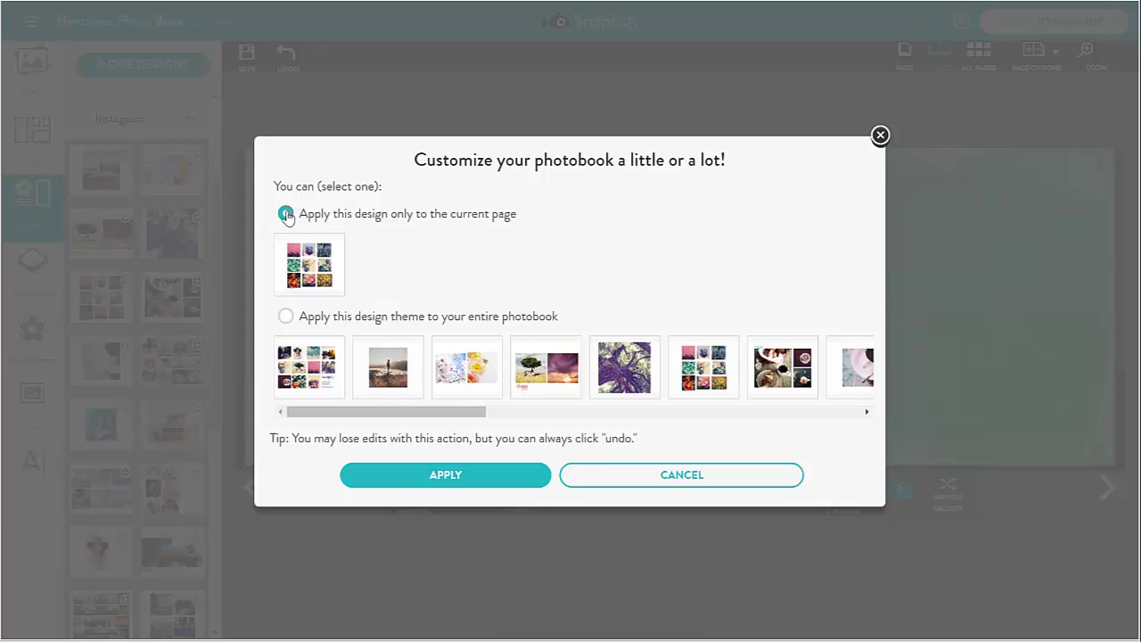
pyautogui.click(286, 316)
pyautogui.moveTo(371, 408); pyautogui.dragTo(530, 420)
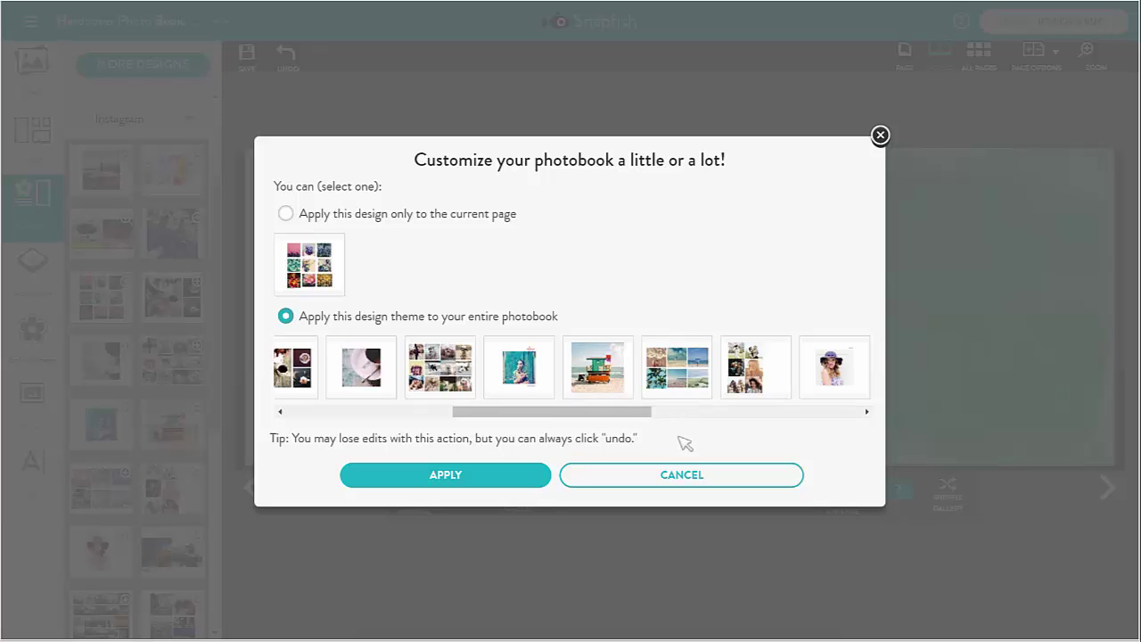
pyautogui.click(679, 477)
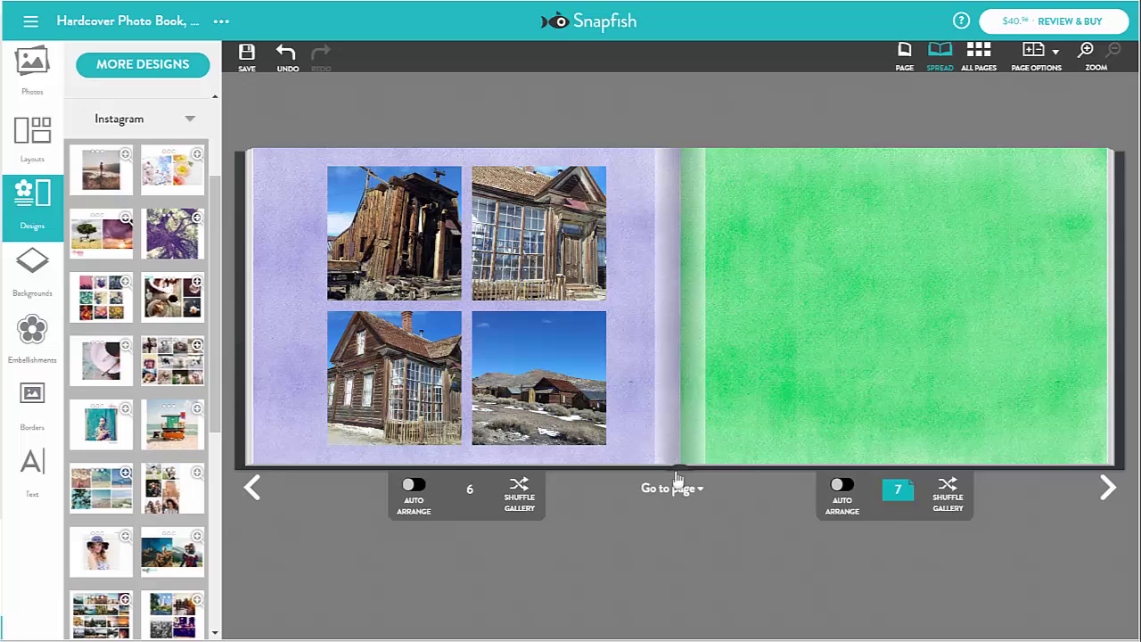
# Switch to single-page view and jump to the front cover with the Bodie snowy road photo
pyautogui.click(906, 62)
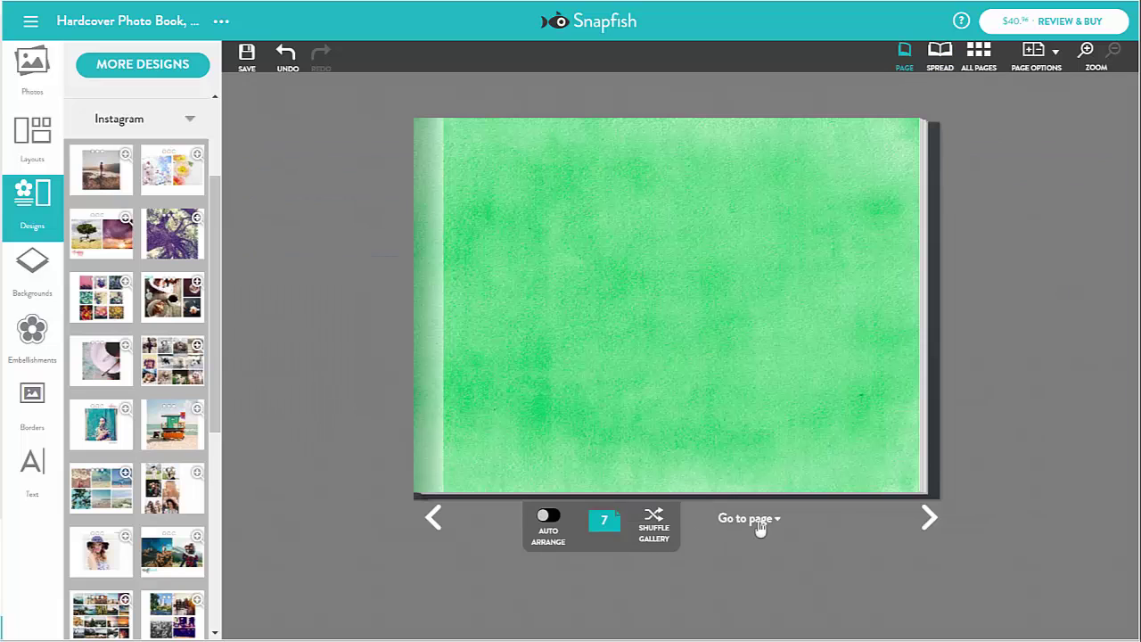
pyautogui.click(758, 521)
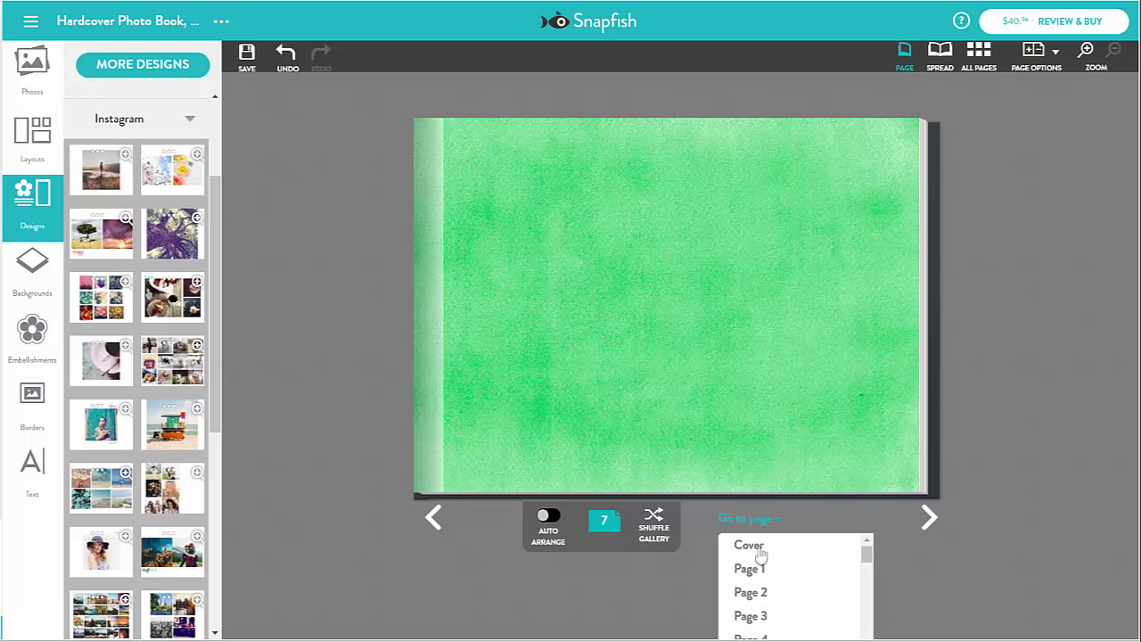
pyautogui.click(748, 546)
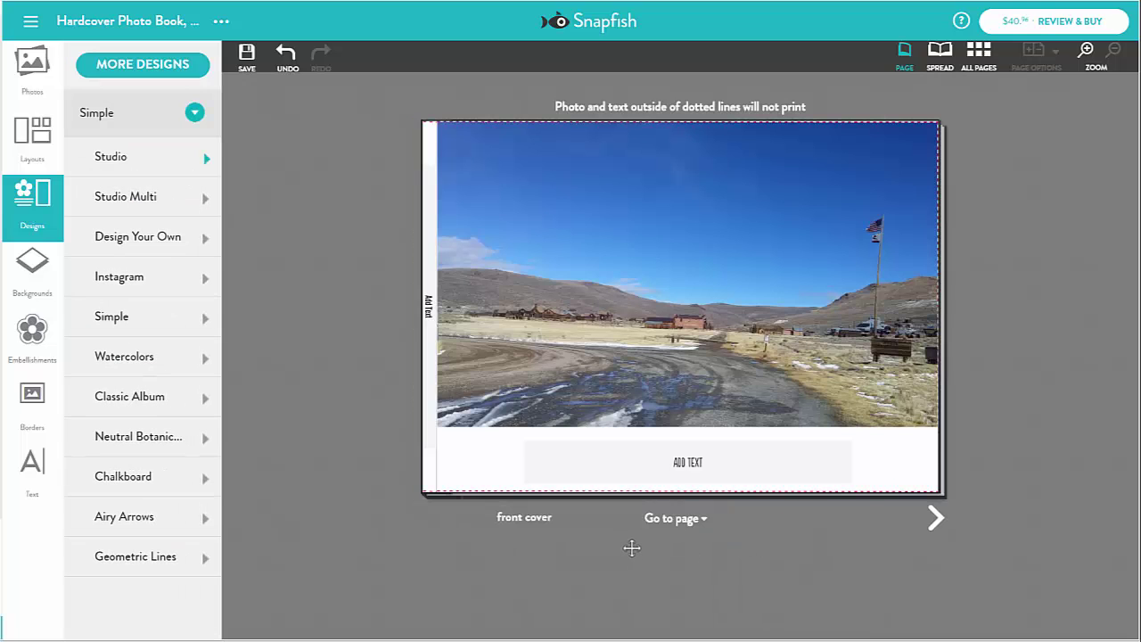